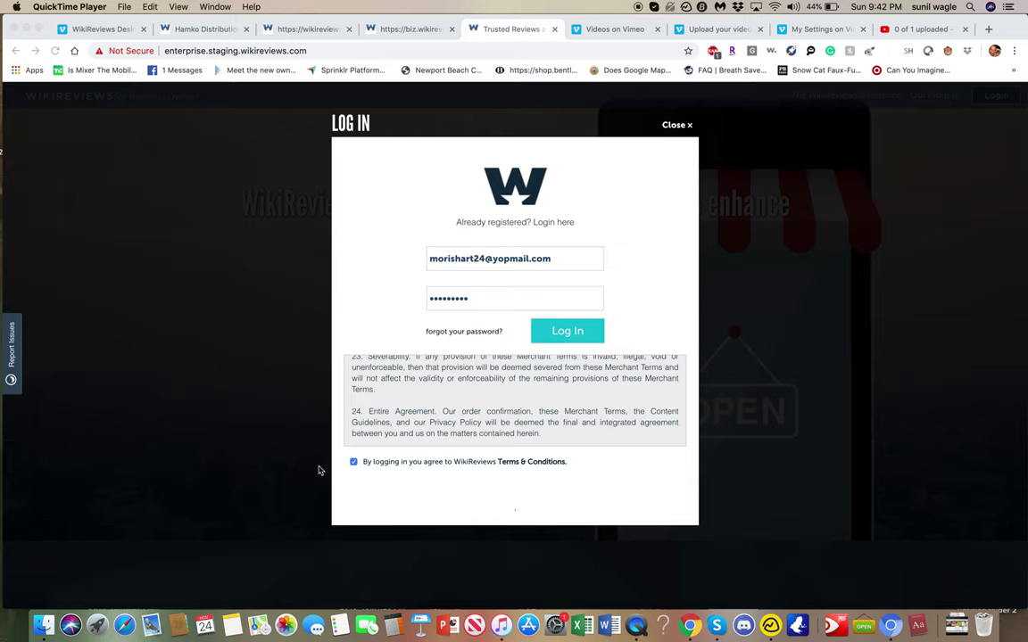
- Log in to the CVS Pharmacy corporate admin account from the login modal
click(560, 333)
click(554, 333)
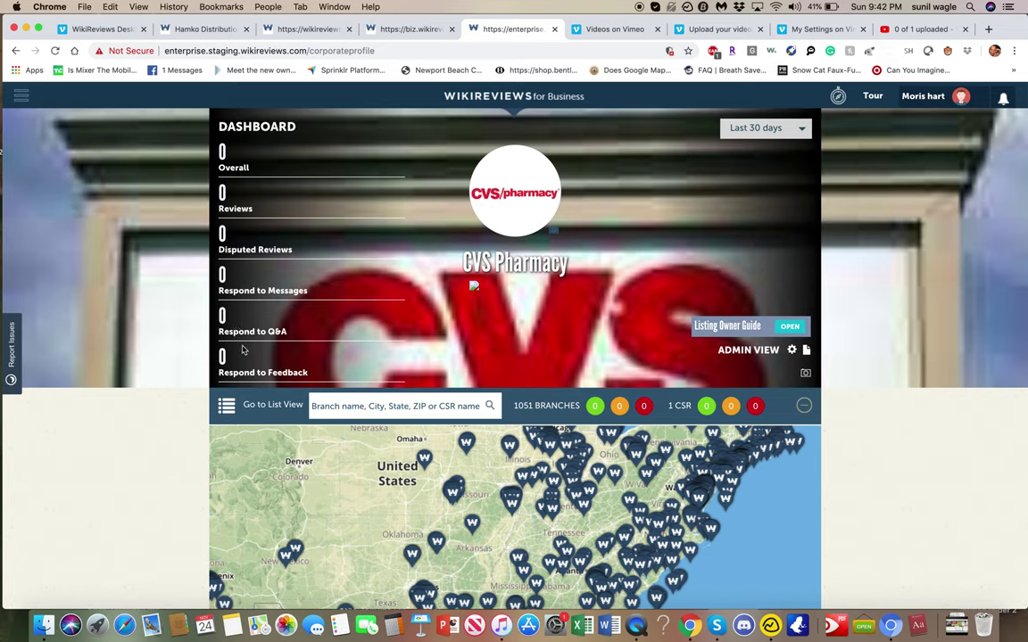
- Change the dashboard date range from Last 30 days to Today
click(767, 129)
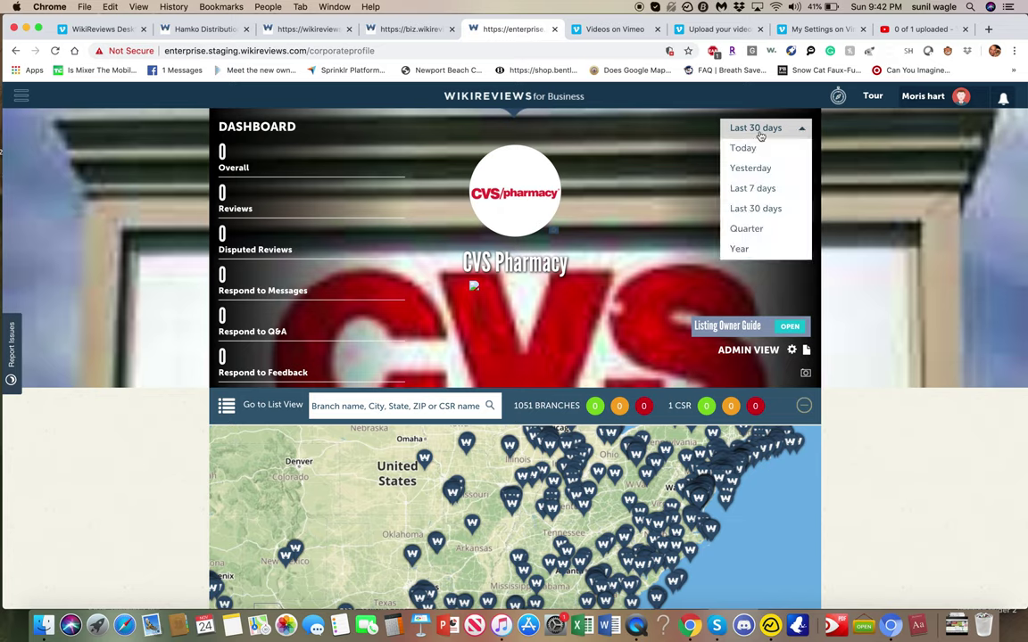
click(765, 149)
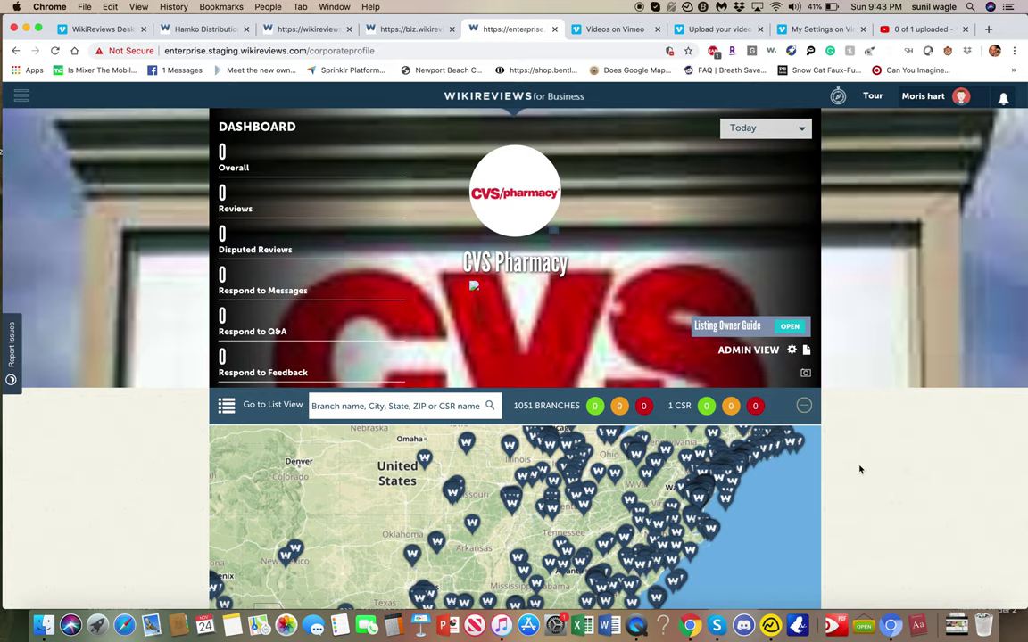
scroll(871, 478, down, 1)
scroll(871, 477, down, 5)
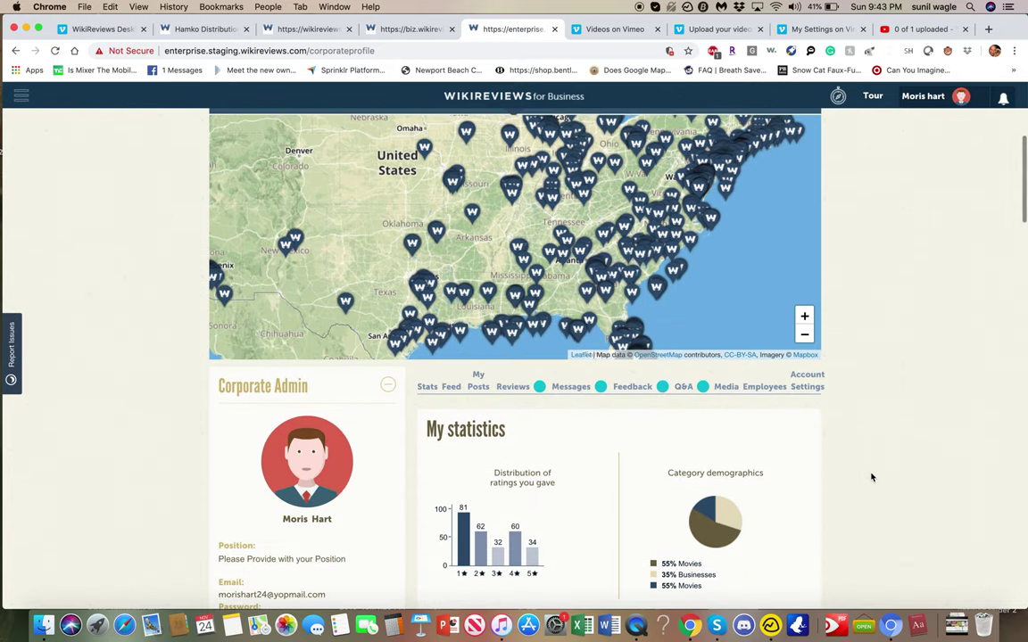
scroll(872, 477, down, 1)
scroll(871, 477, down, 1)
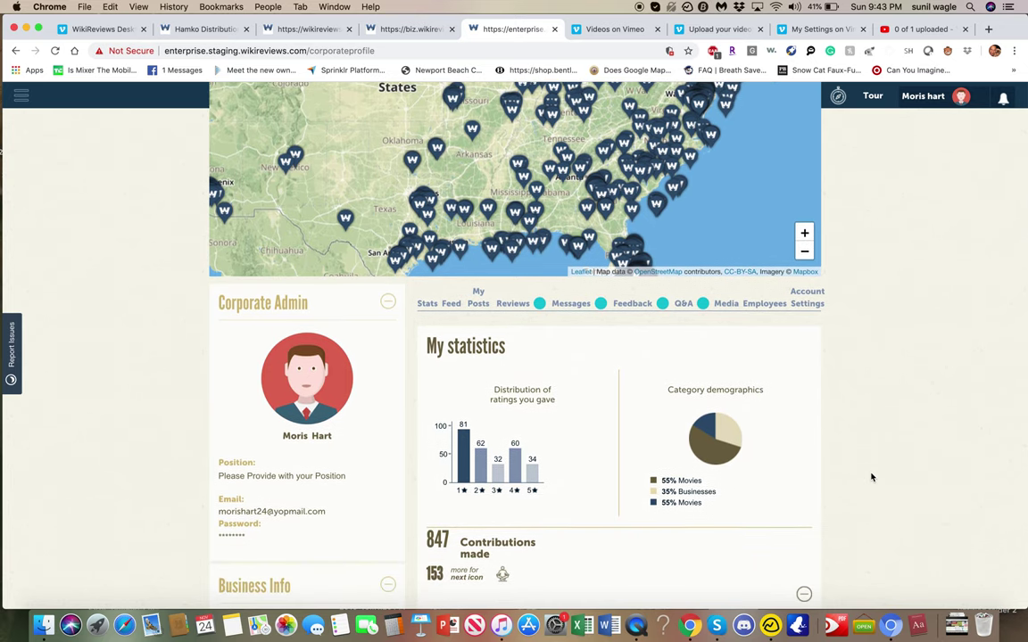
scroll(872, 477, down, 2)
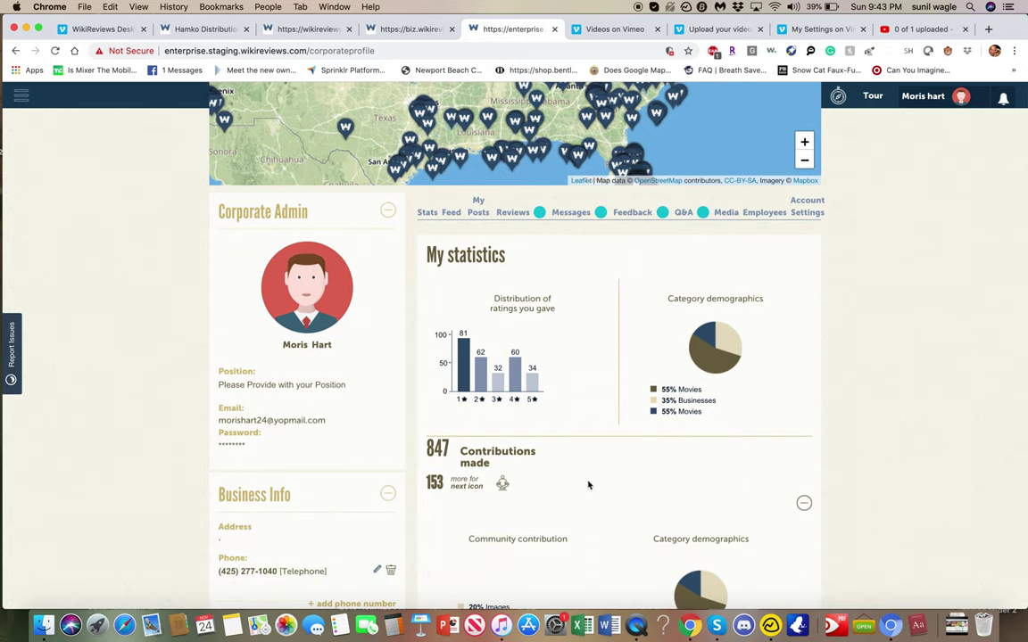
scroll(578, 463, down, 5)
scroll(578, 463, down, 15)
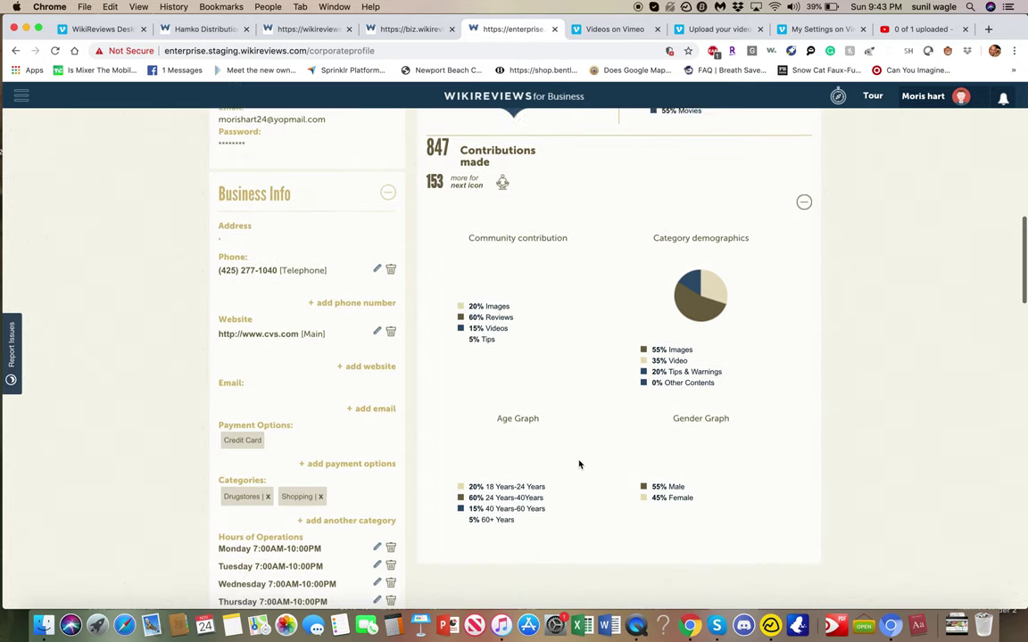
scroll(578, 463, up, 20)
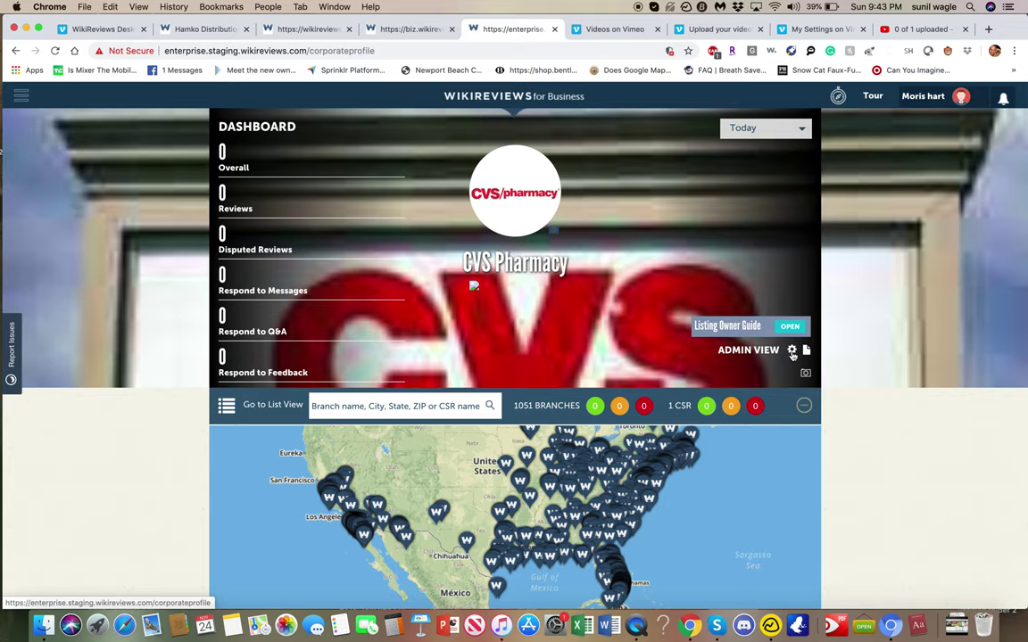
- Open the corporate alert settings from the gear next to ADMIN VIEW
click(792, 353)
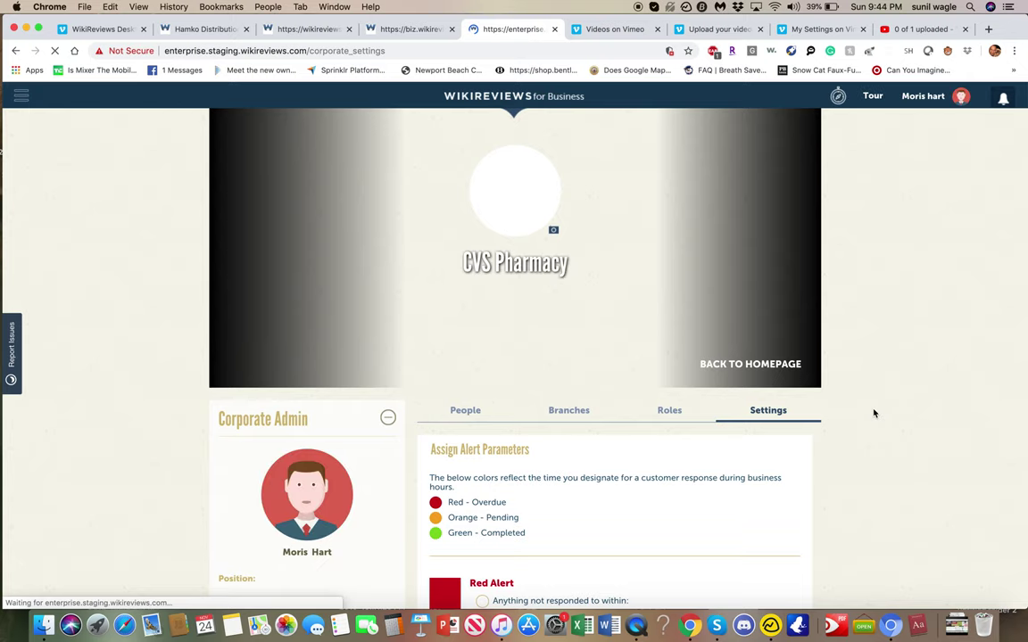
scroll(874, 413, down, 1)
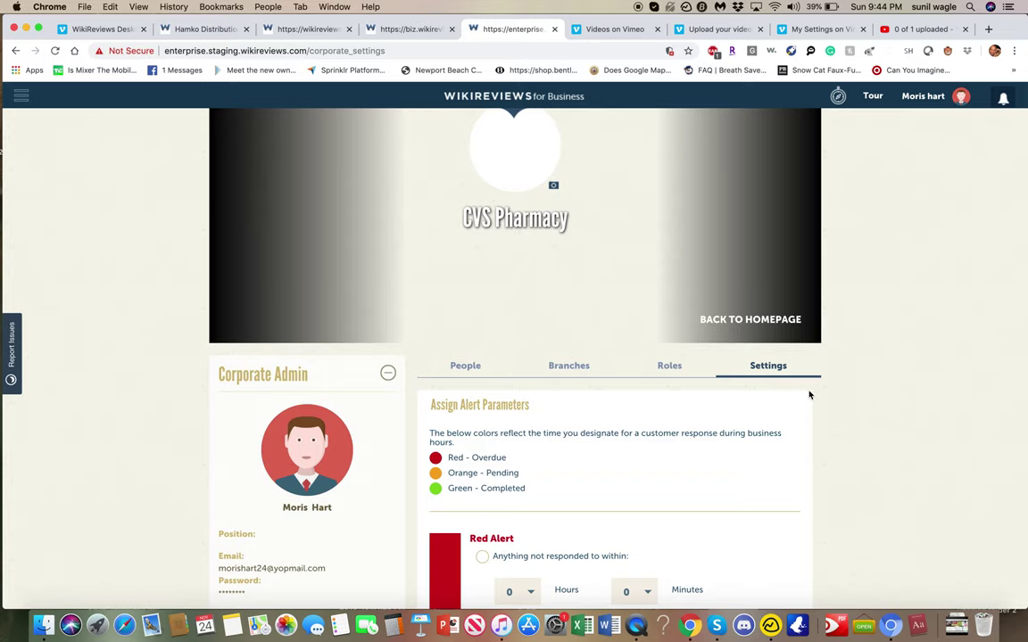
scroll(613, 433, down, 5)
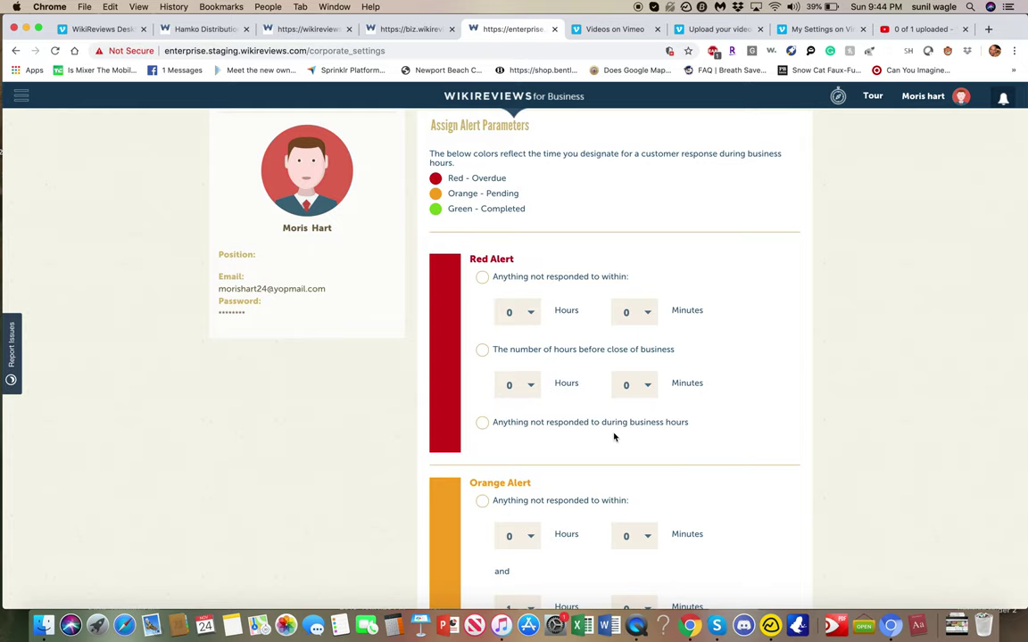
- Set Red Alert to anything not responded to within 10 hours
click(483, 279)
click(513, 314)
click(510, 535)
scroll(928, 233, down, 1)
scroll(928, 233, down, 5)
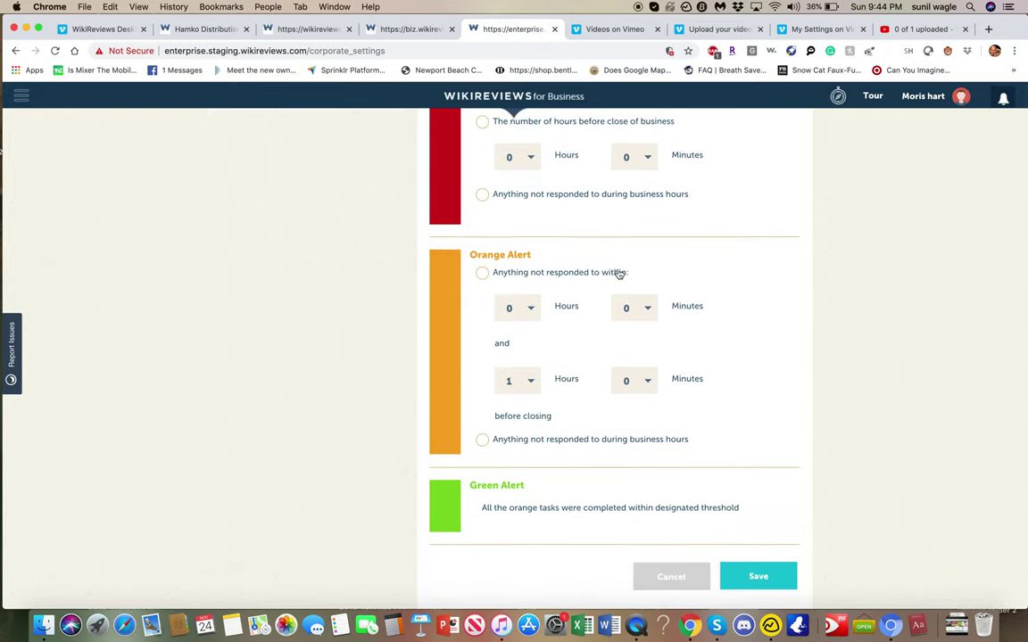
- Choose 9 in the Orange Alert's first Hours dropdown
click(525, 308)
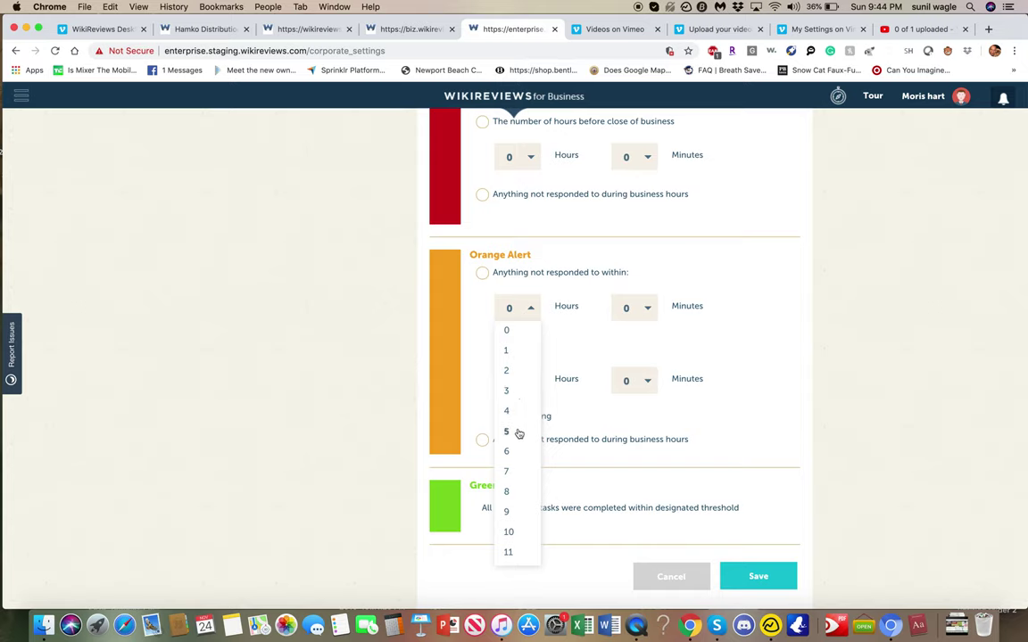
click(507, 512)
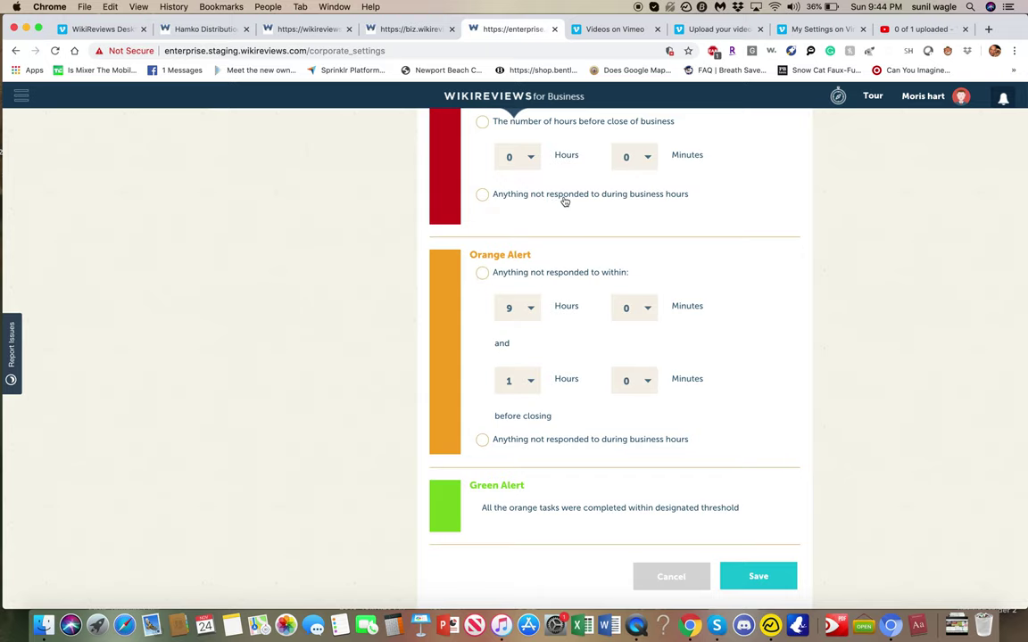
scroll(530, 413, down, 1)
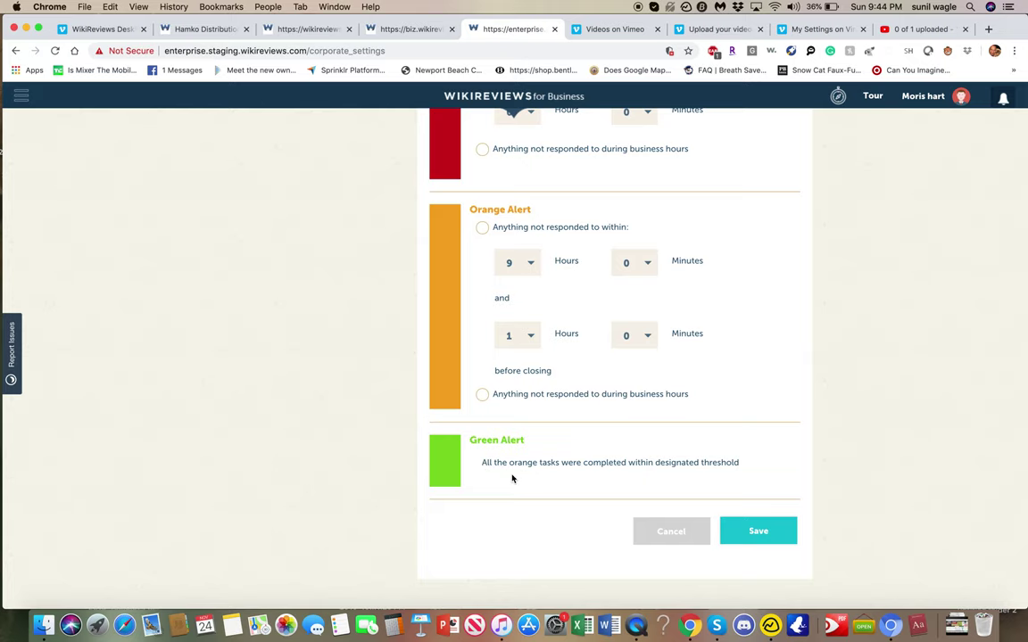
scroll(512, 479, up, 4)
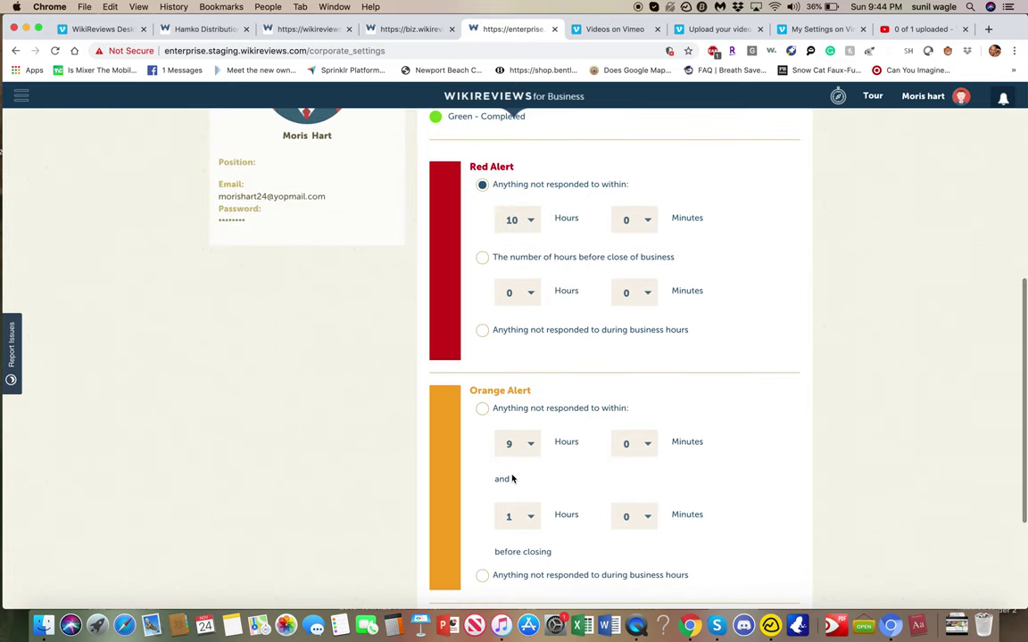
scroll(688, 316, up, 4)
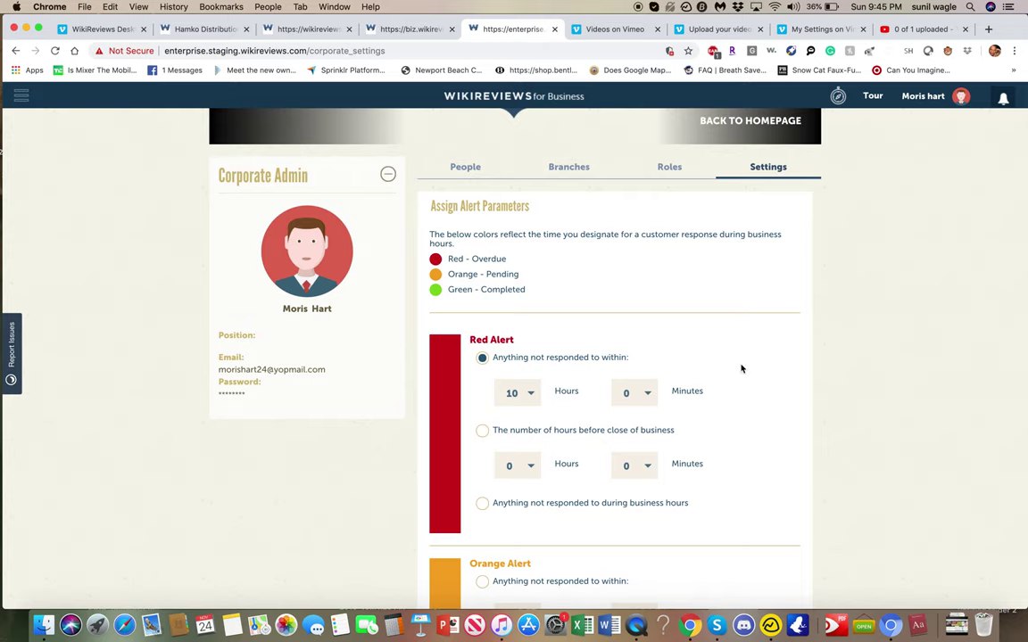
- Switch Red Alert to trigger 1 hour before close of business
scroll(740, 368, down, 6)
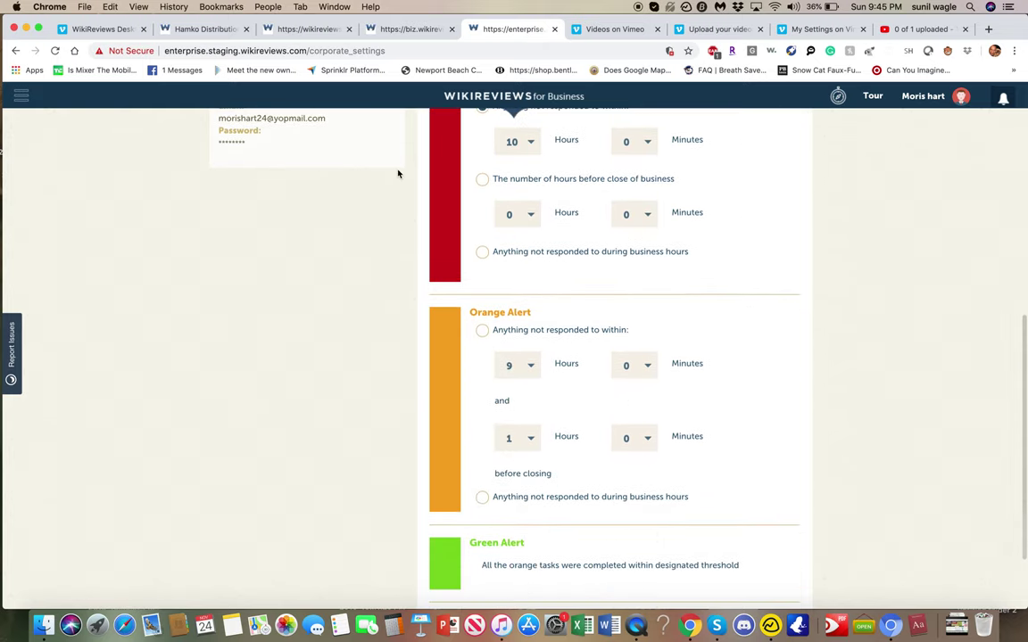
click(481, 179)
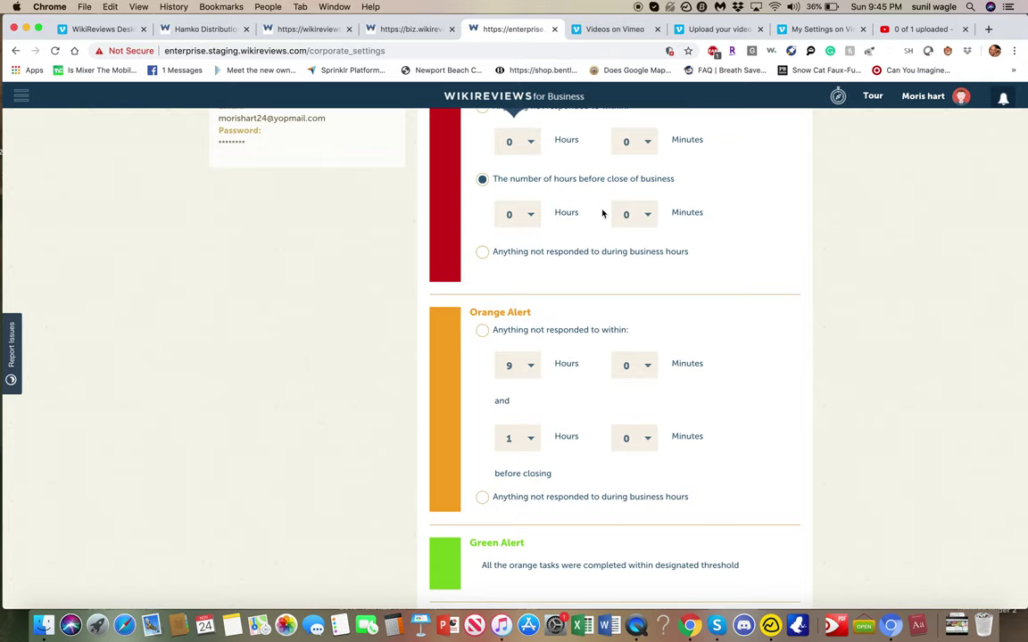
scroll(633, 228, up, 1)
scroll(633, 227, down, 1)
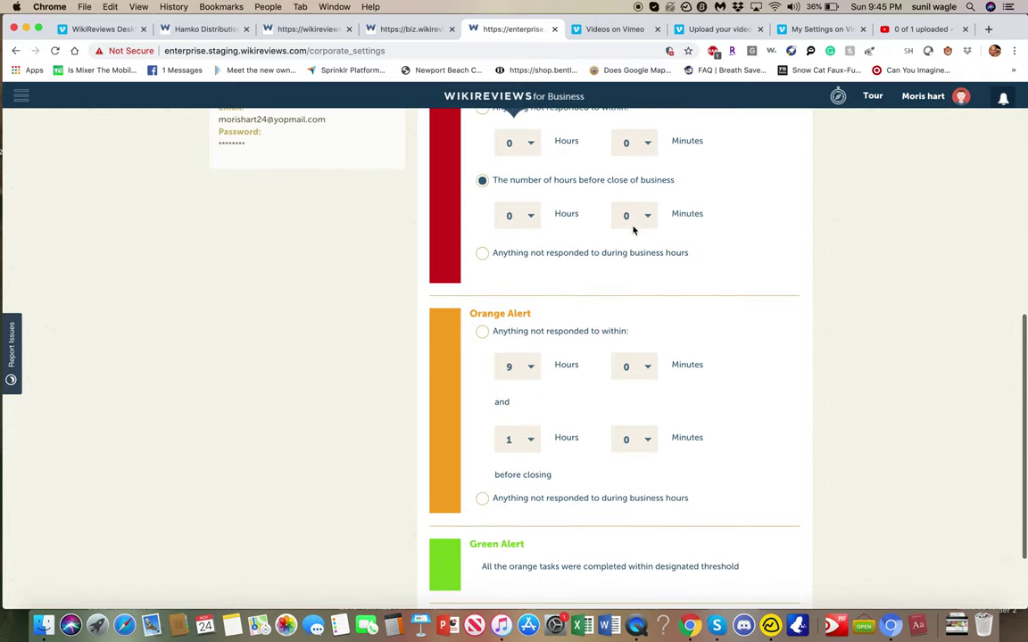
click(528, 218)
click(525, 262)
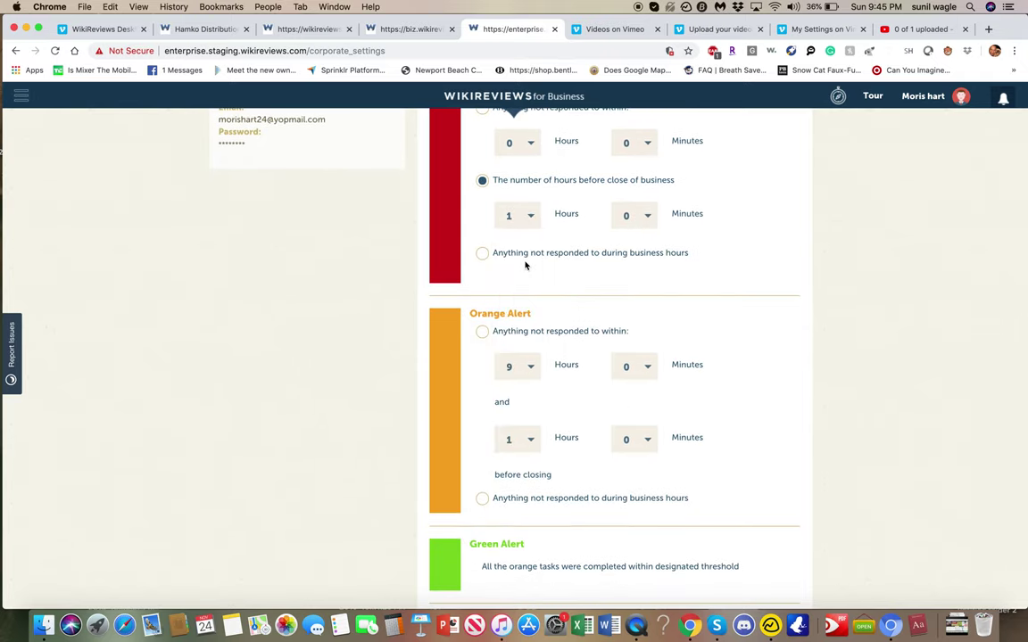
scroll(816, 284, up, 3)
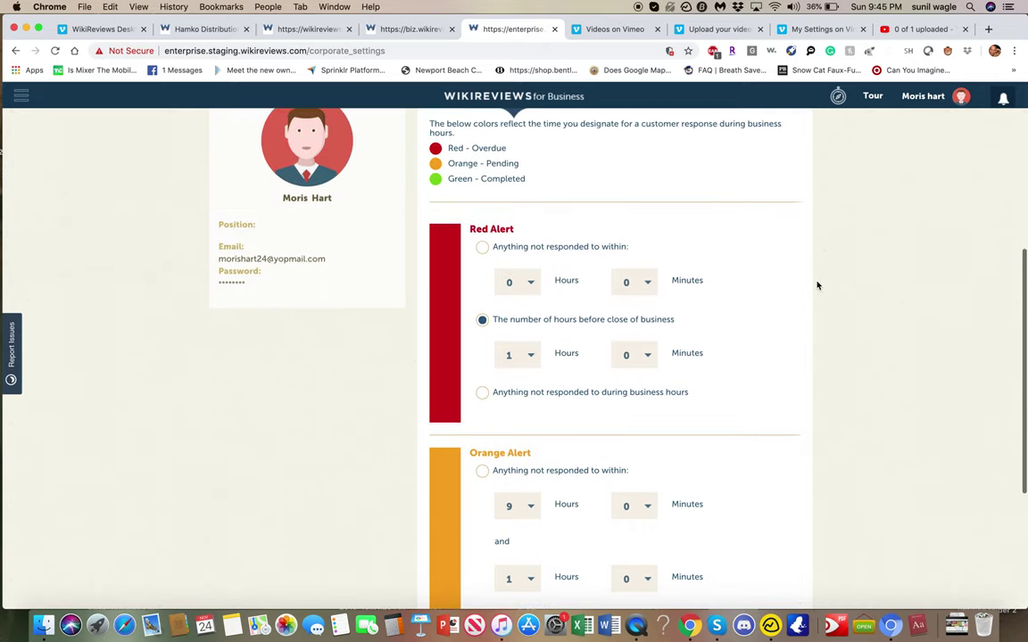
scroll(816, 284, down, 2)
scroll(816, 285, down, 2)
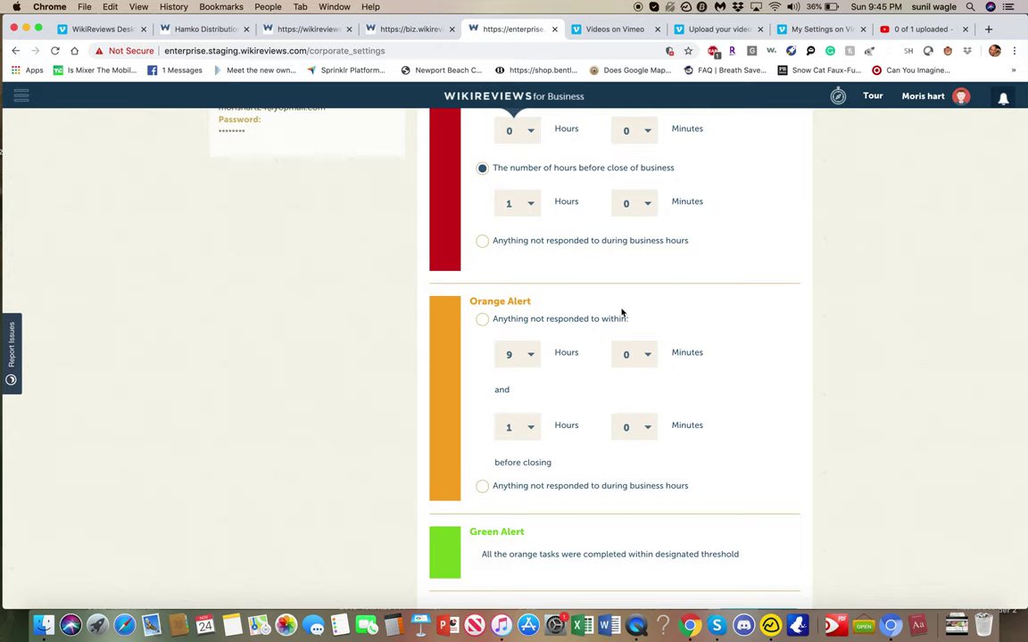
- Set Orange Alert hours to 0 and its before-closing hours to 3
click(521, 355)
click(520, 379)
click(527, 427)
click(523, 497)
scroll(650, 382, down, 2)
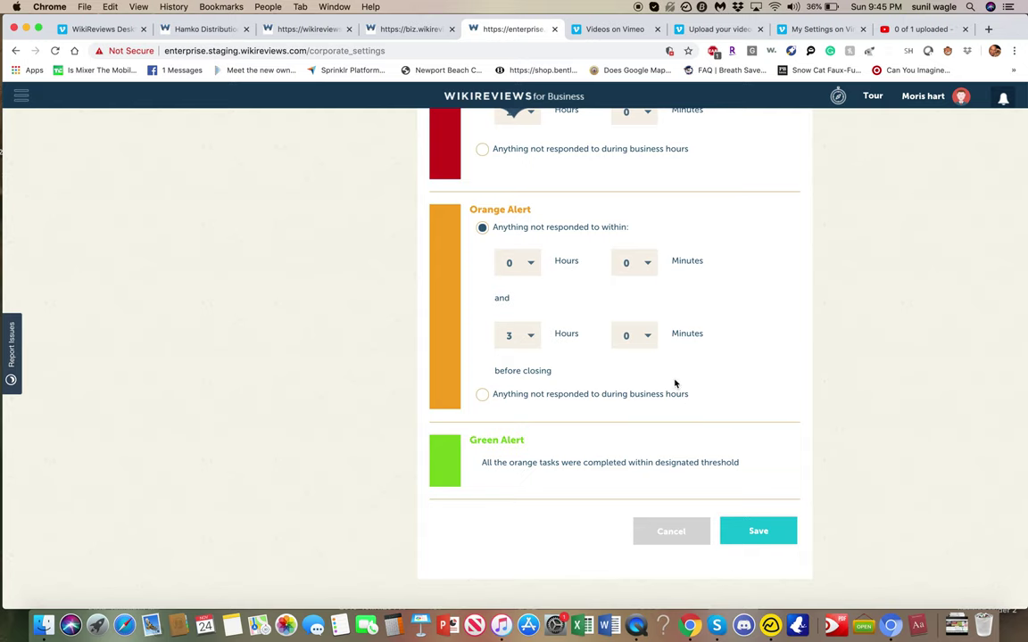
scroll(678, 392, up, 5)
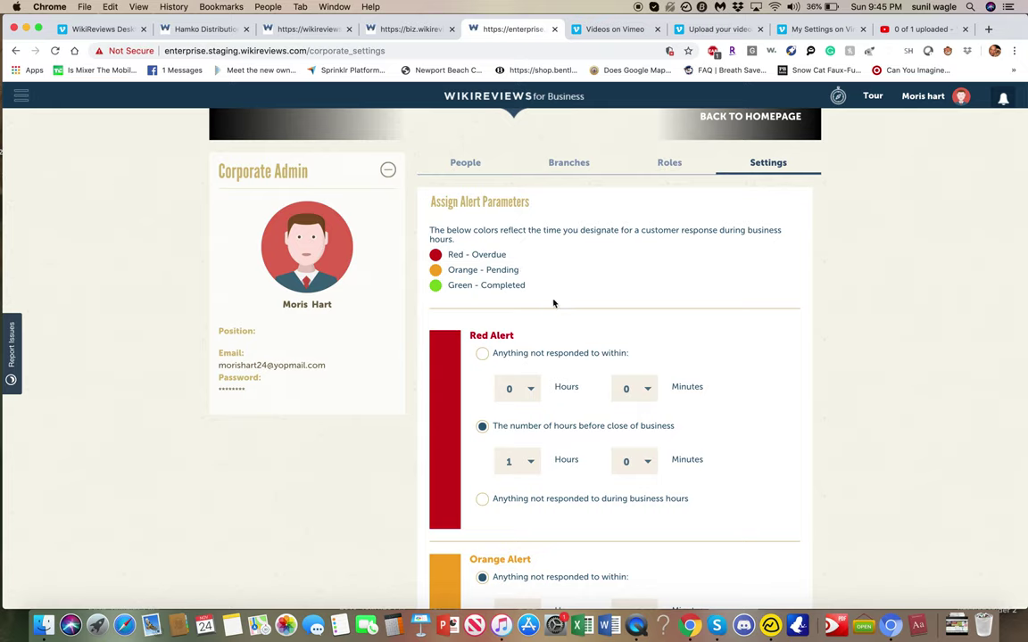
- Go back to the dashboard, then back again to the Assign Alert Parameters page
click(15, 51)
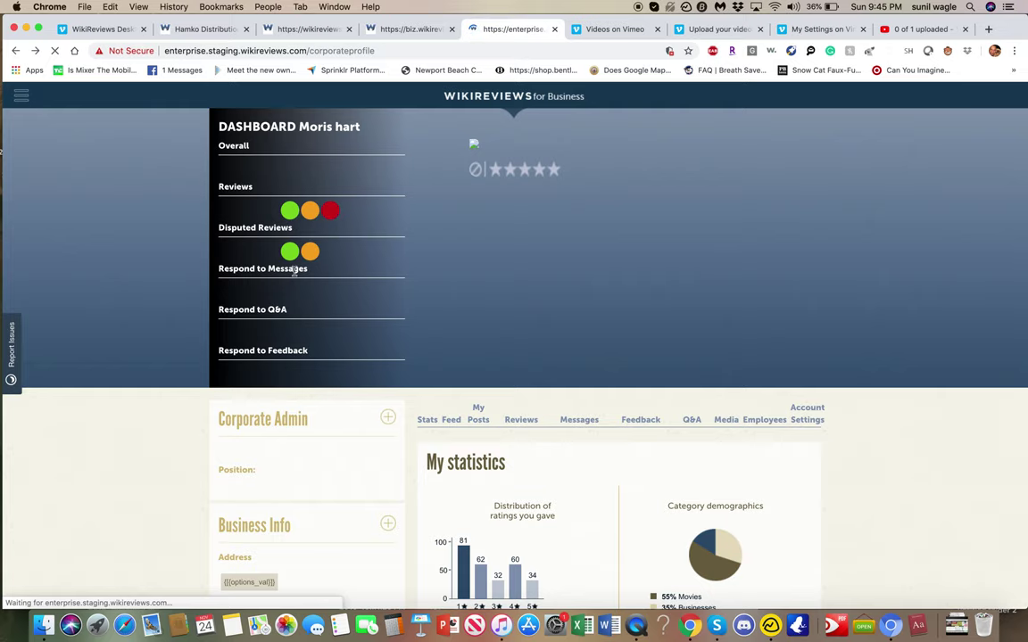
scroll(319, 295, down, 1)
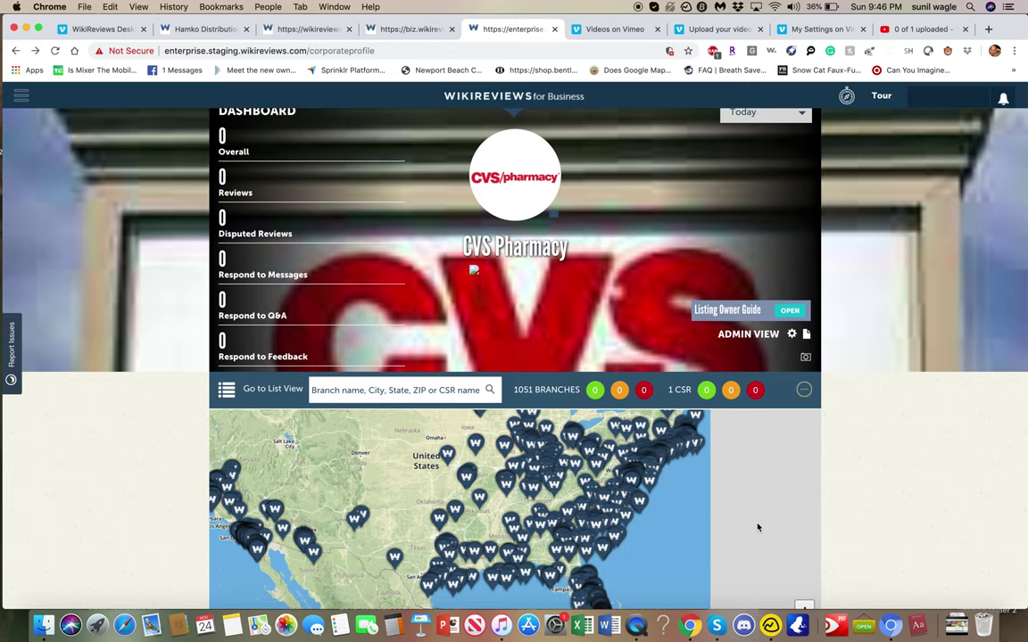
scroll(143, 419, down, 4)
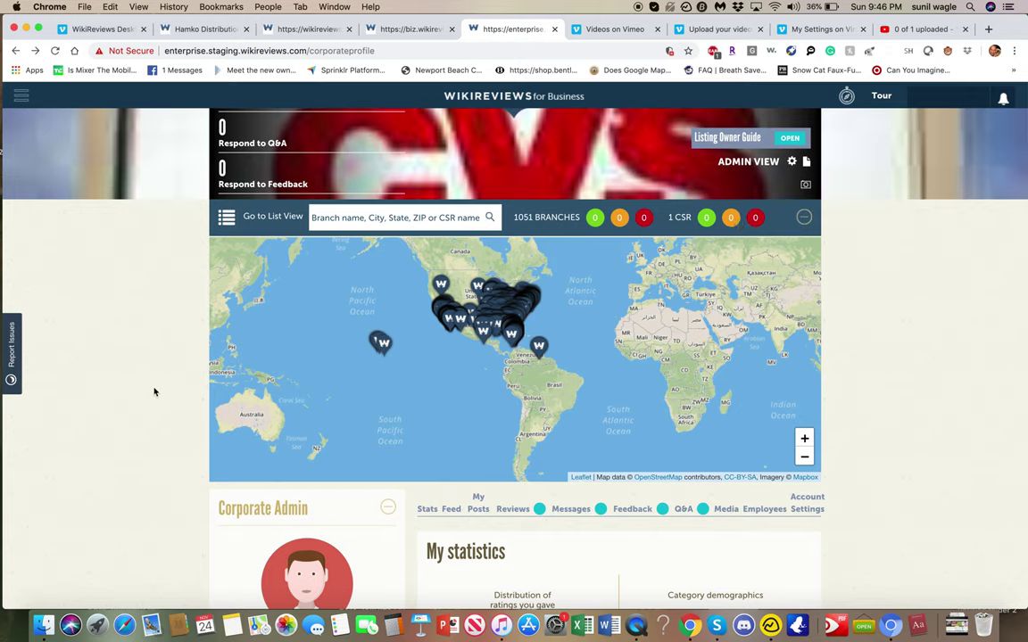
click(16, 51)
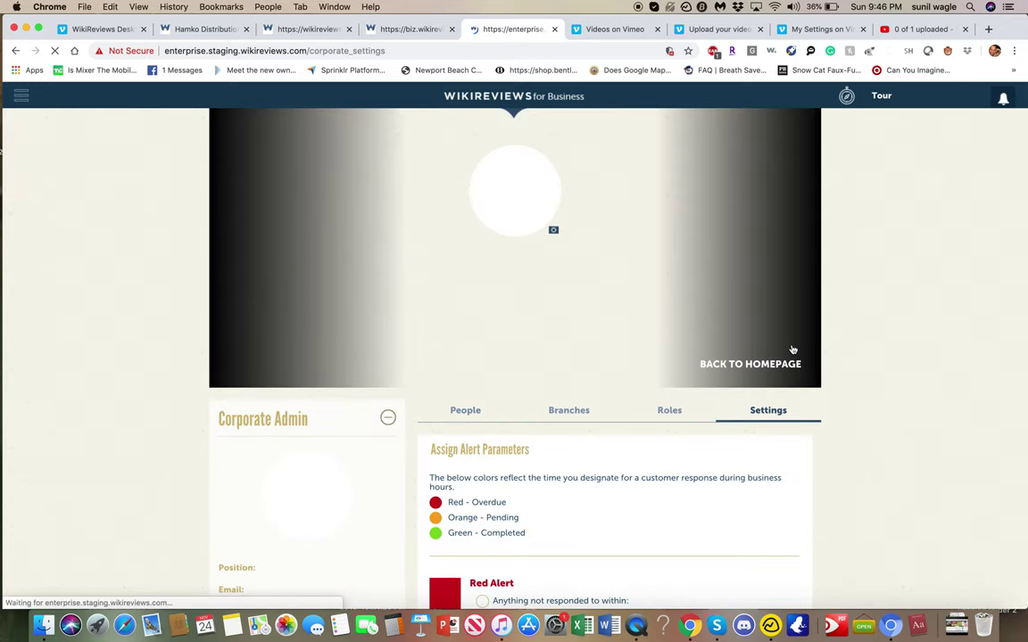
- Go to the Roles list and open the CSR role for editing
scroll(930, 401, down, 5)
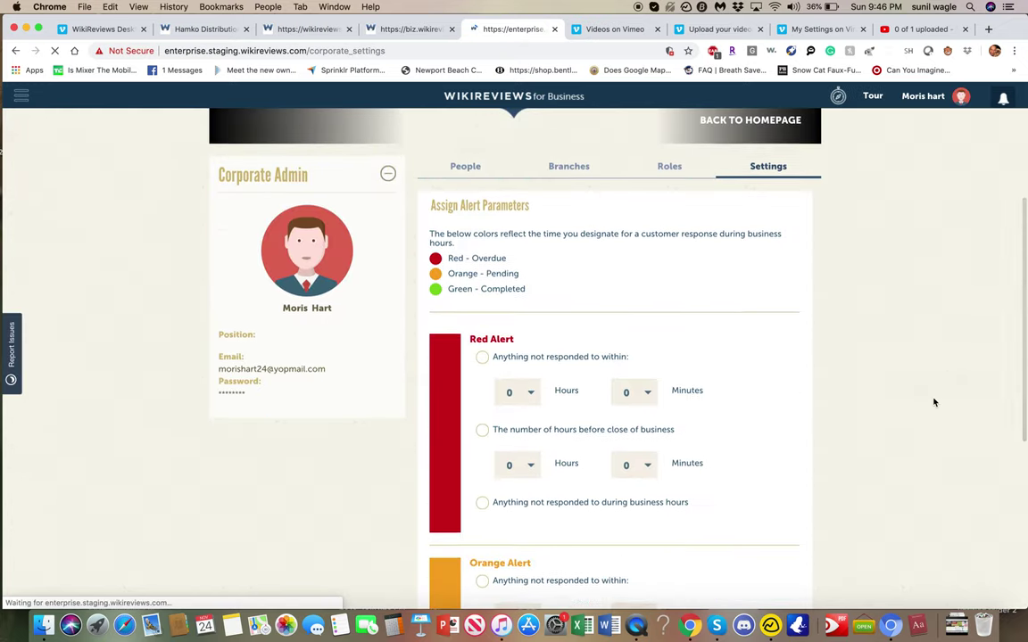
click(669, 170)
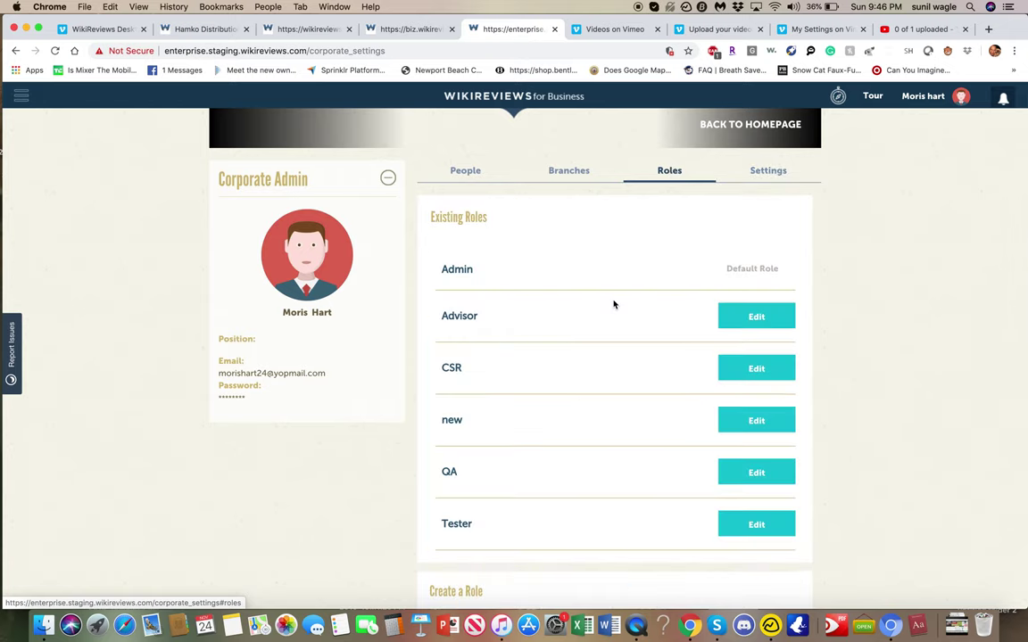
scroll(613, 303, down, 7)
scroll(613, 303, up, 5)
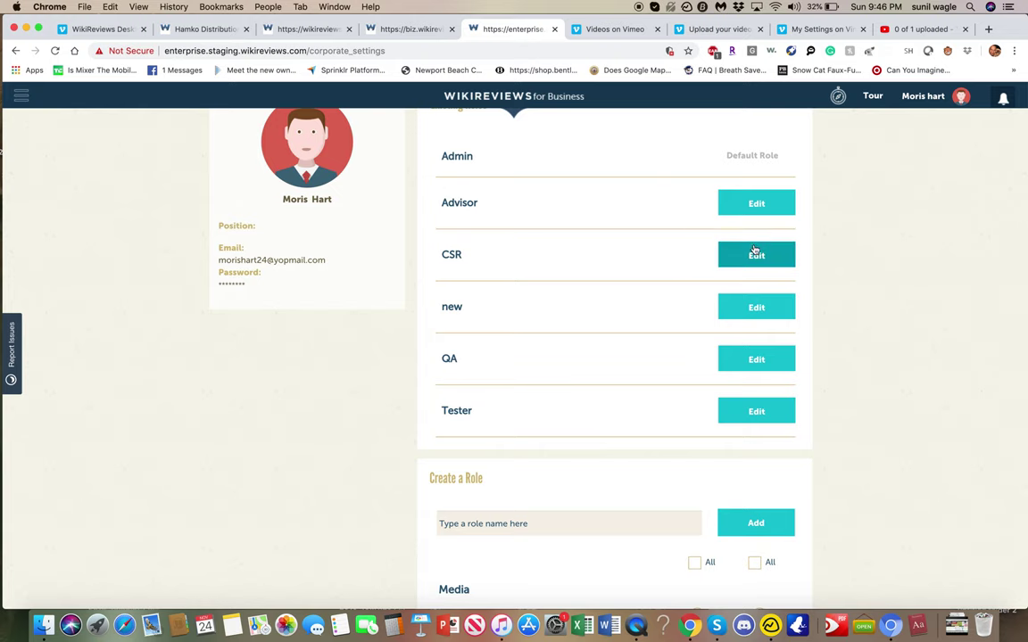
click(756, 255)
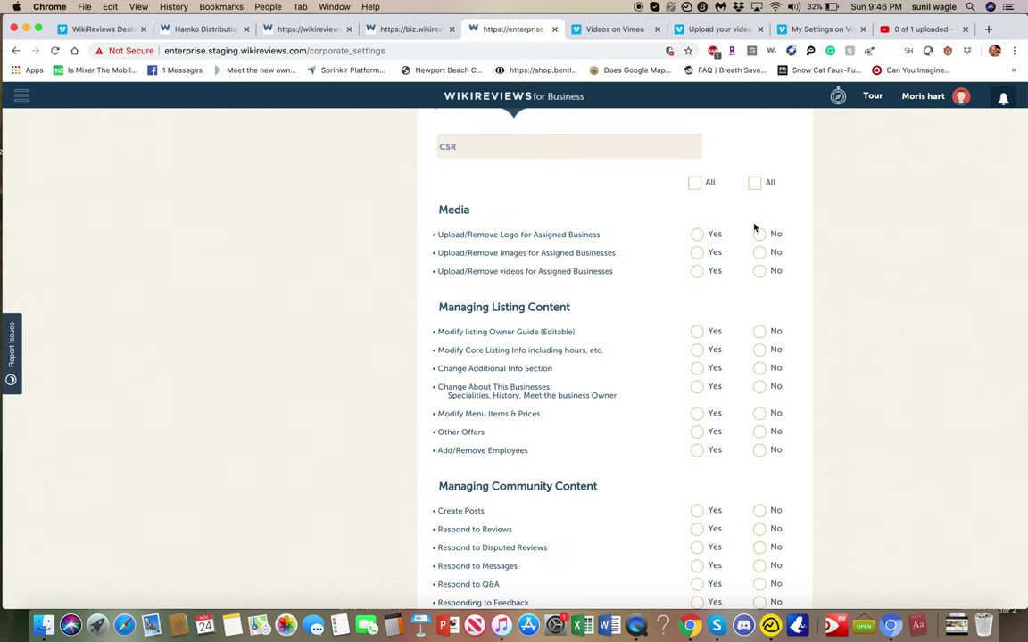
scroll(752, 234, down, 3)
scroll(754, 228, up, 3)
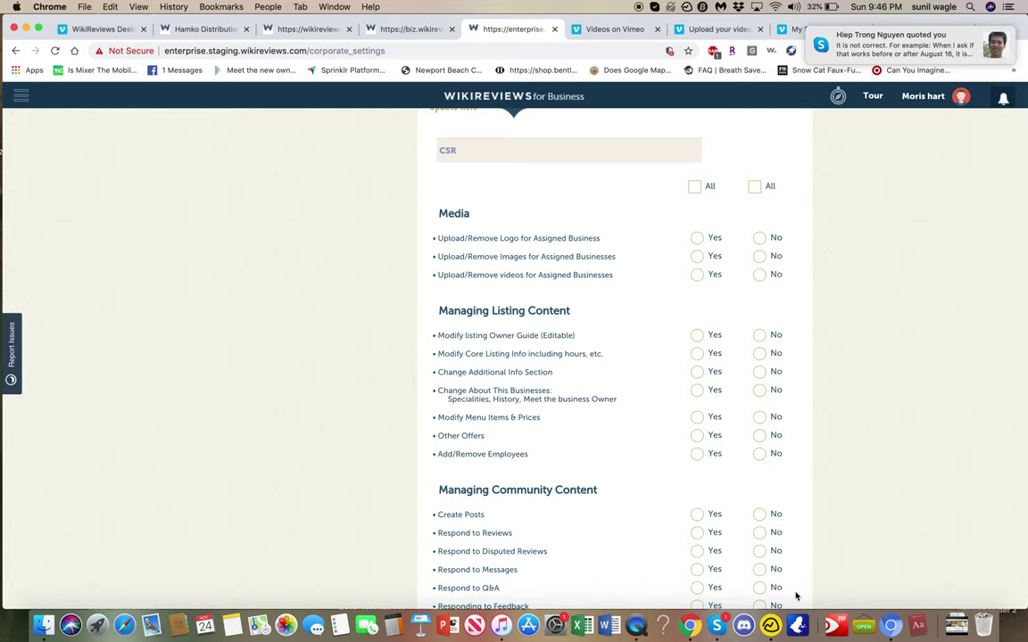
- Quit Skype from its taskbar menu and look over the CSR permission list
right_click(714, 627)
click(724, 587)
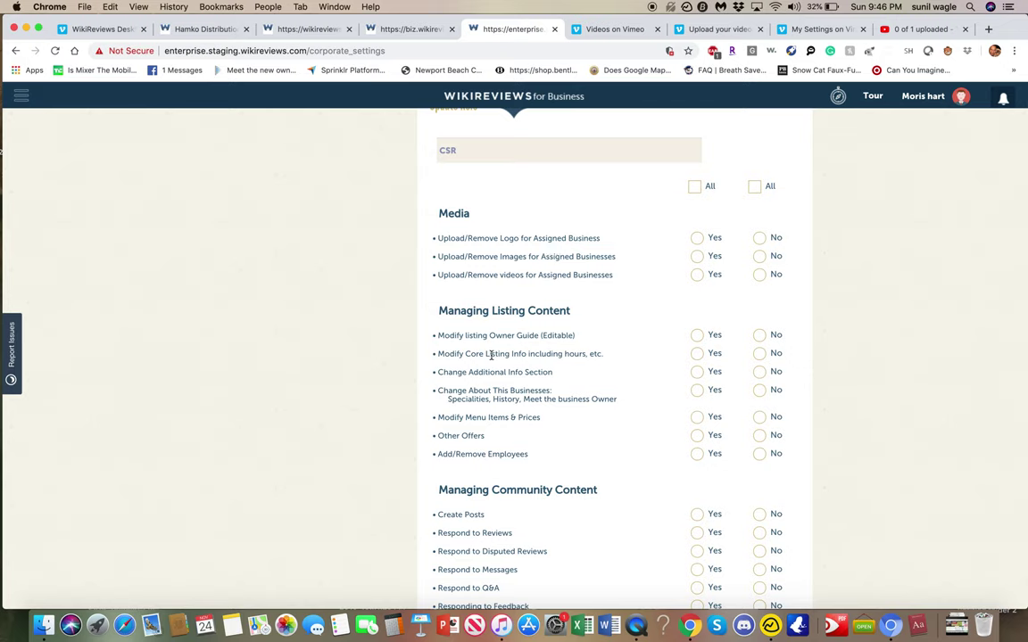
scroll(490, 443, down, 5)
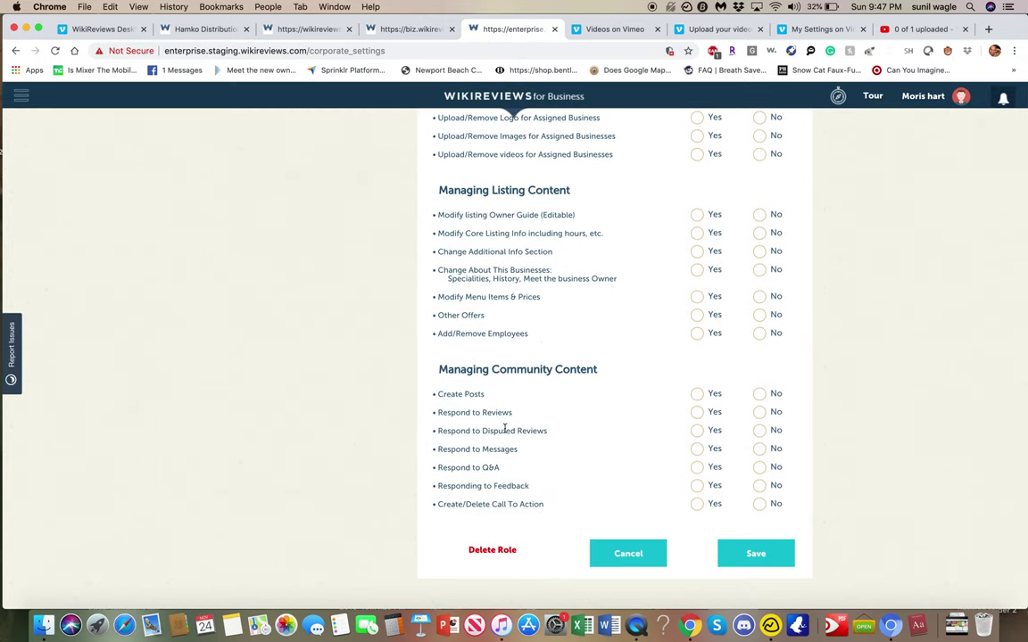
scroll(644, 518, up, 10)
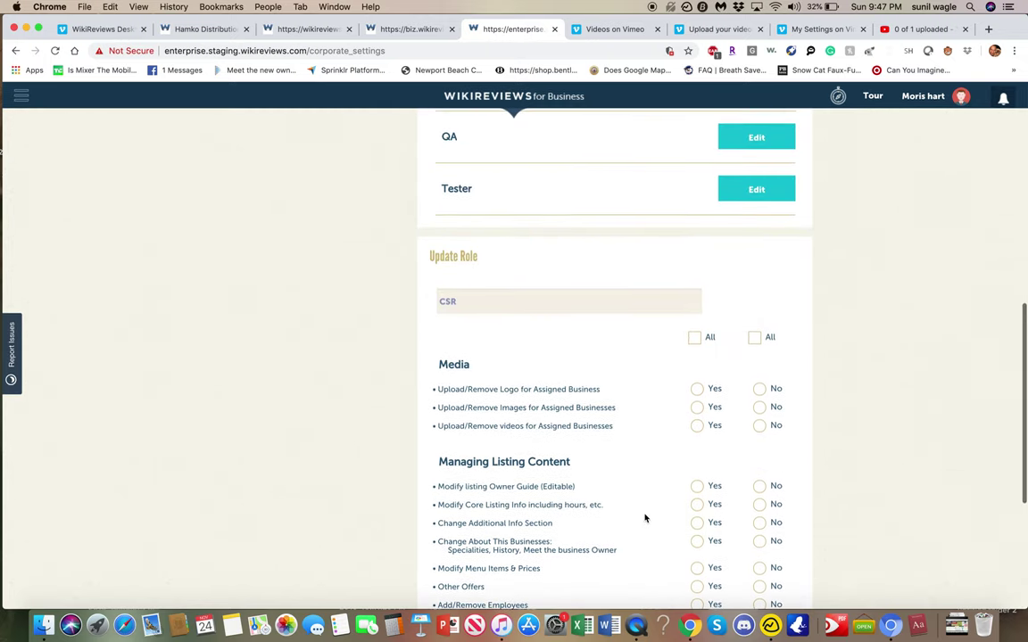
scroll(645, 519, up, 1)
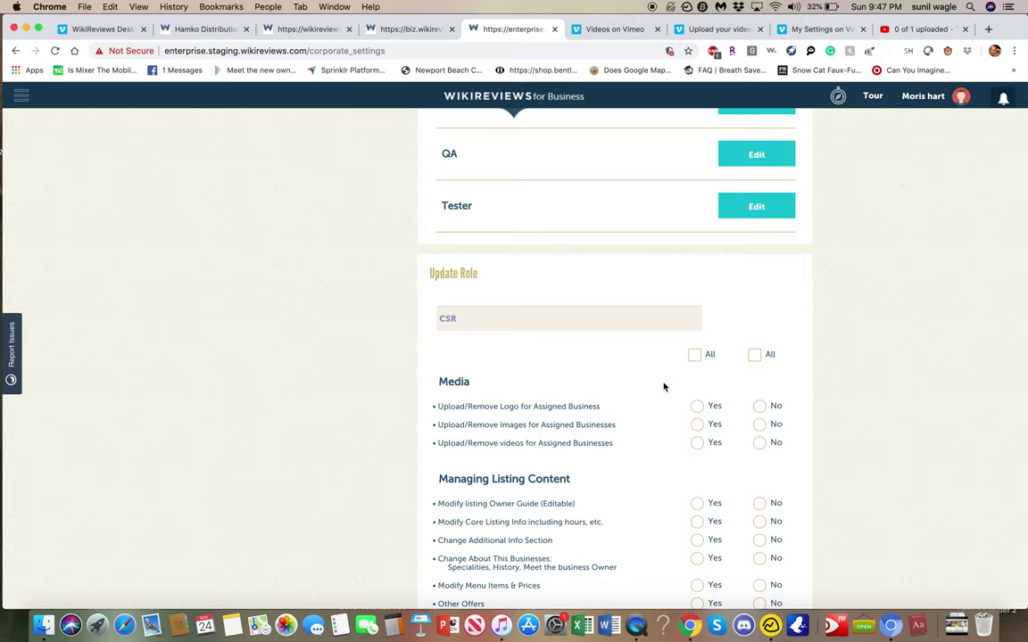
scroll(666, 385, down, 5)
scroll(666, 385, up, 2)
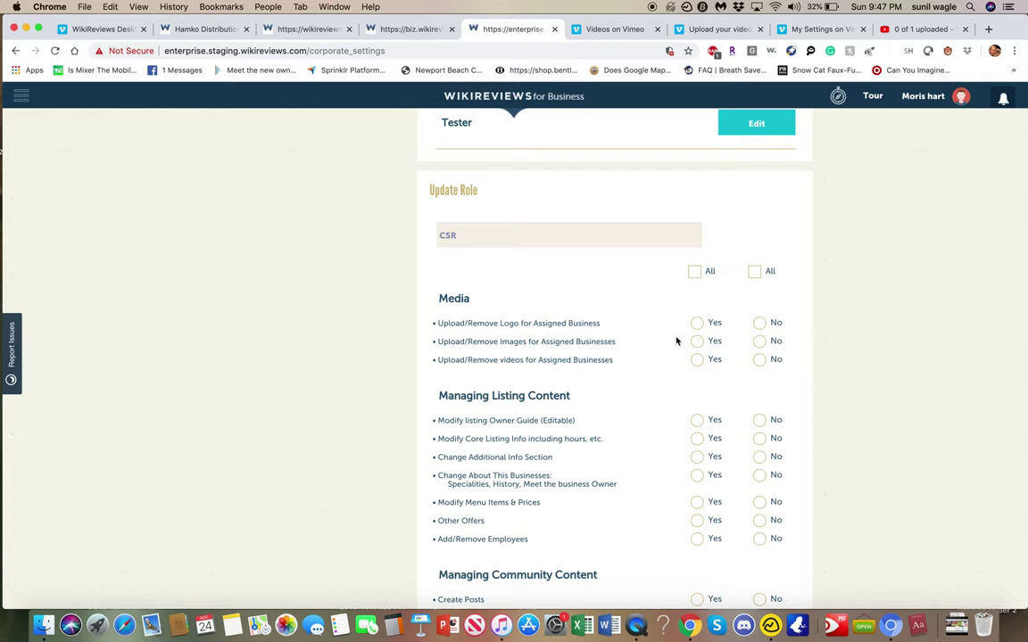
scroll(677, 341, down, 1)
scroll(676, 341, up, 5)
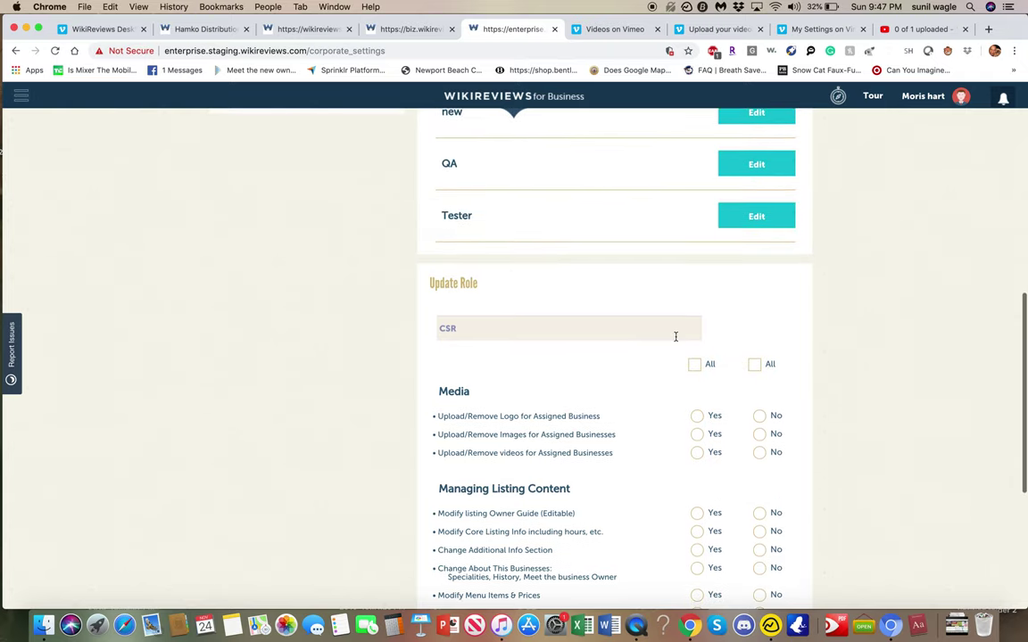
scroll(676, 341, up, 2)
scroll(676, 341, down, 7)
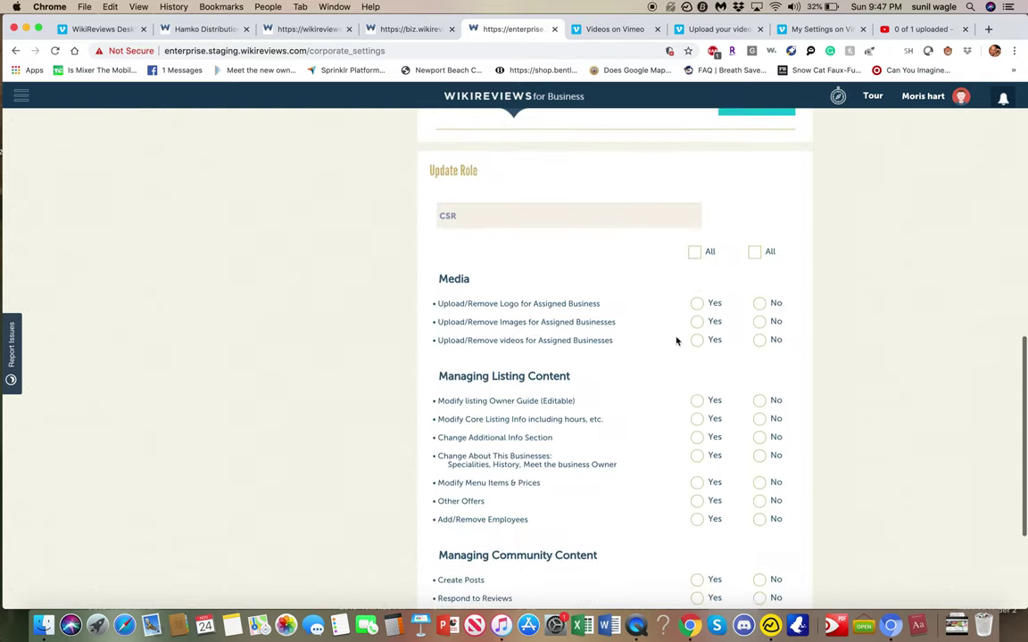
- Tick All in the Yes column to grant the CSR role every permission
click(699, 237)
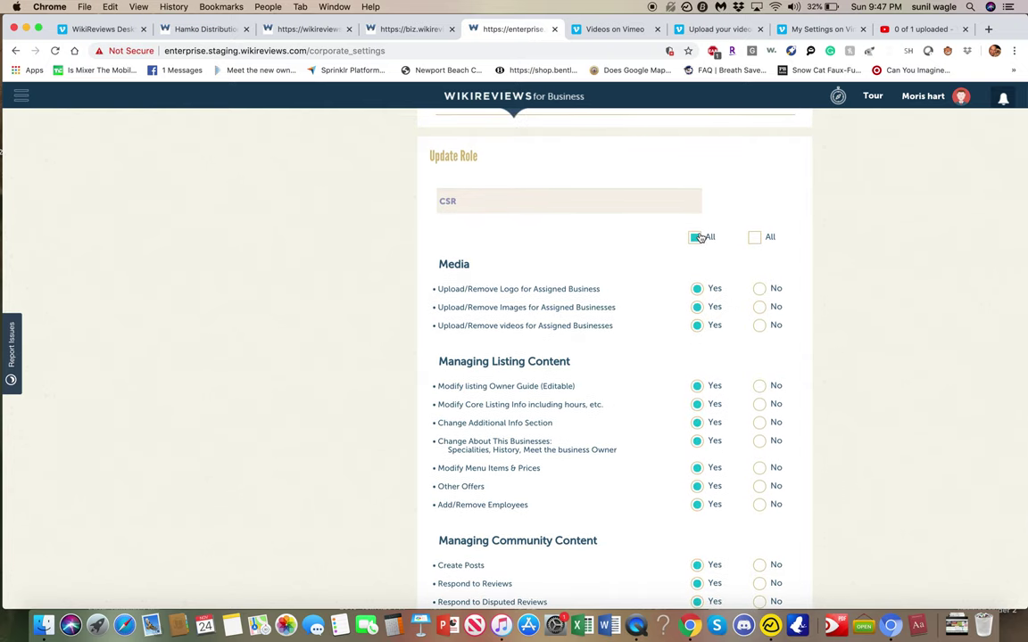
scroll(699, 237, down, 3)
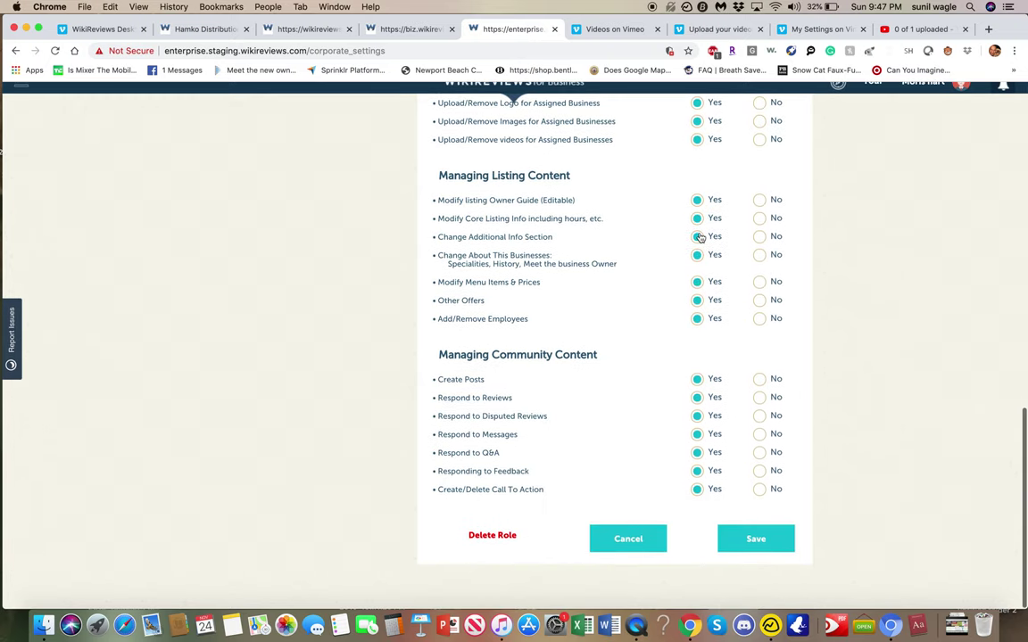
scroll(700, 238, up, 3)
scroll(699, 237, down, 3)
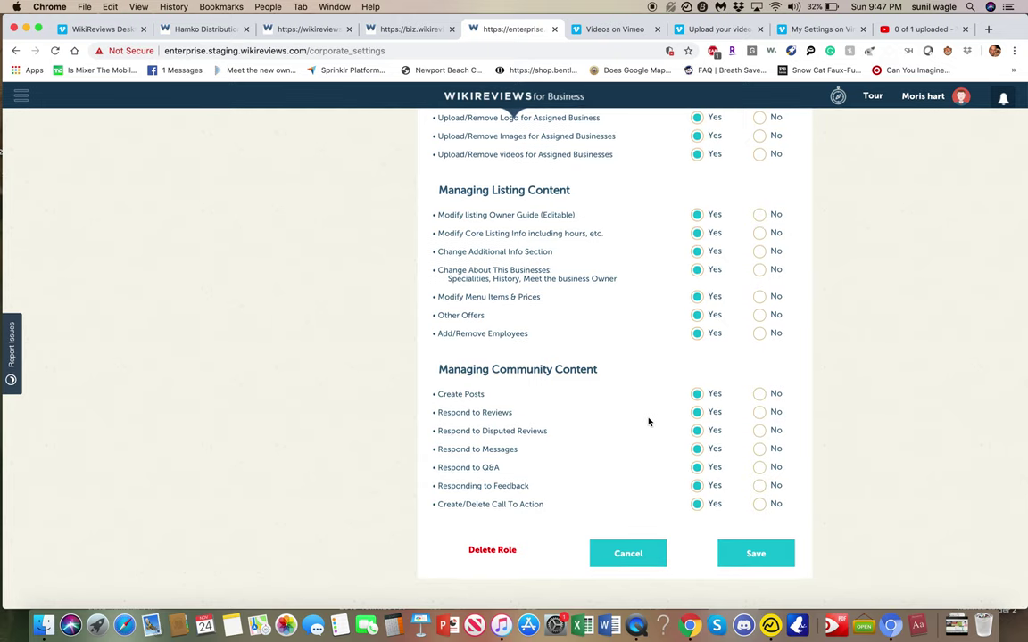
scroll(648, 422, up, 10)
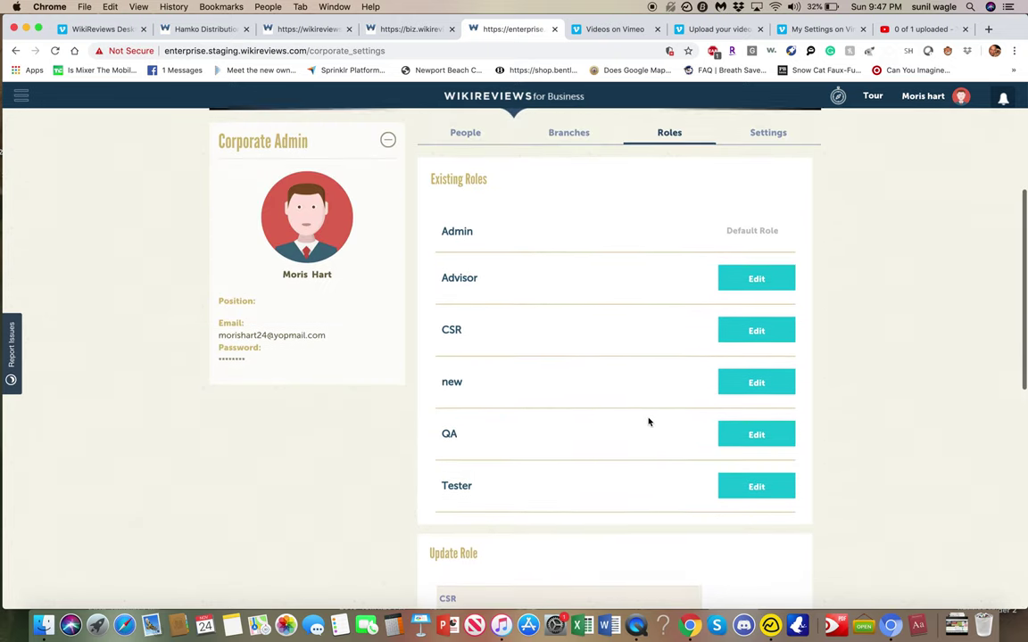
- Browse the 1051 CVS Pharmacy locations under Branches, then move to People
click(581, 140)
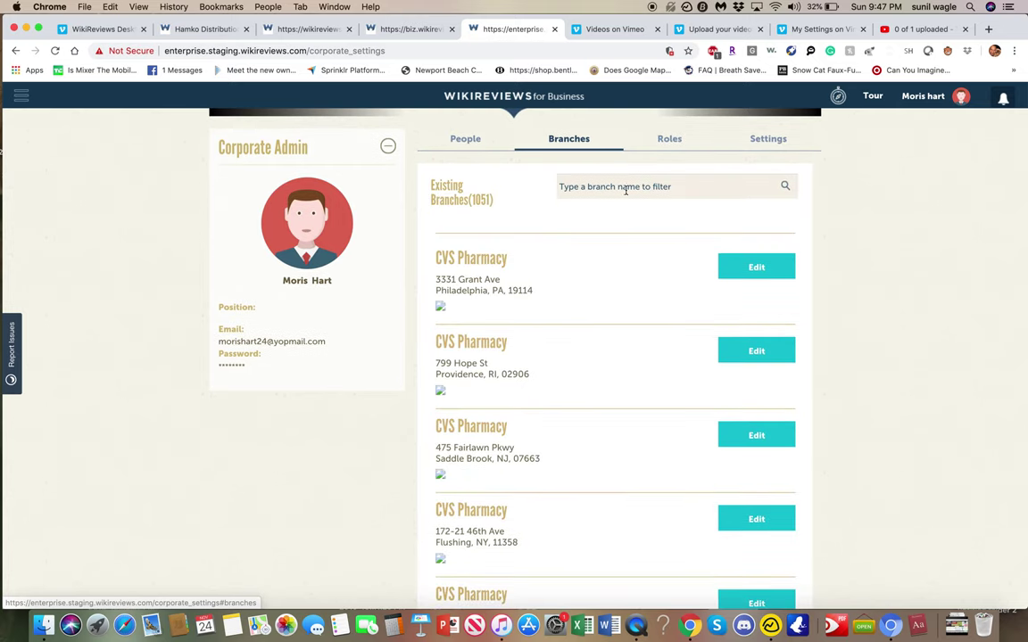
click(686, 183)
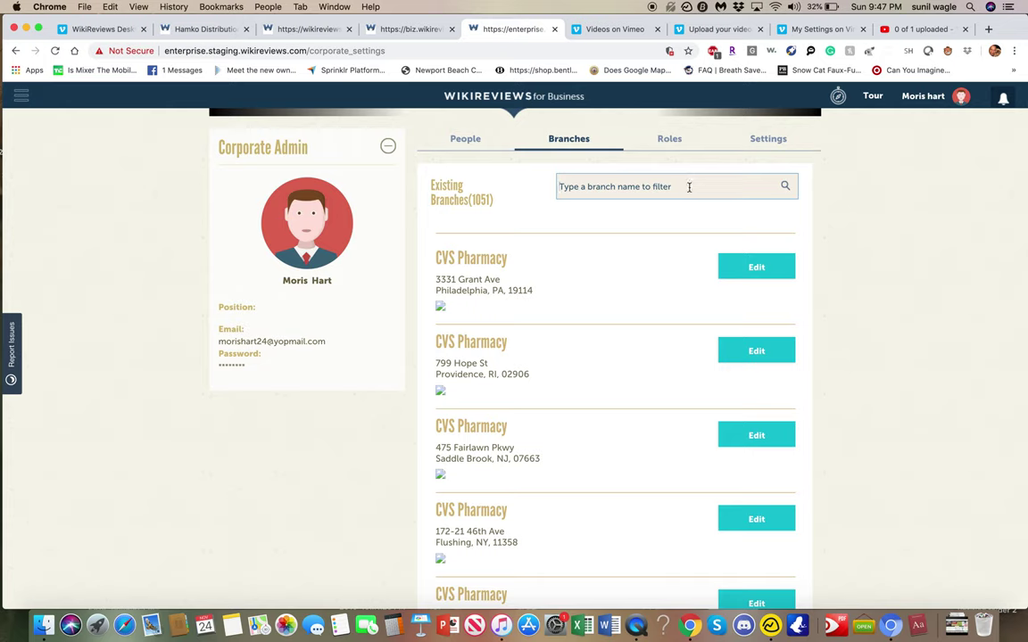
scroll(689, 186, down, 2)
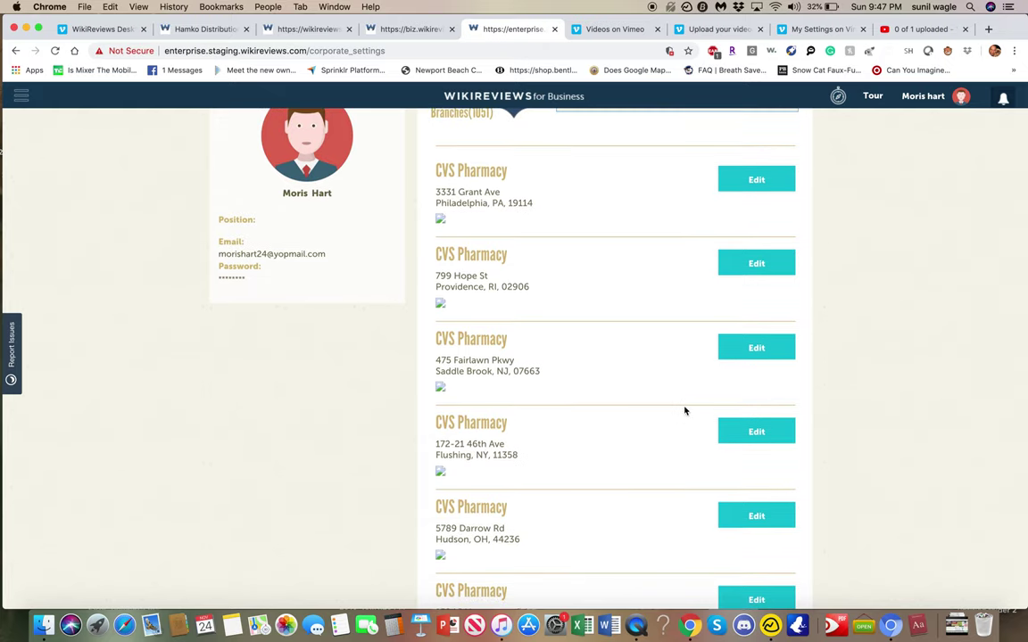
scroll(616, 322, down, 8)
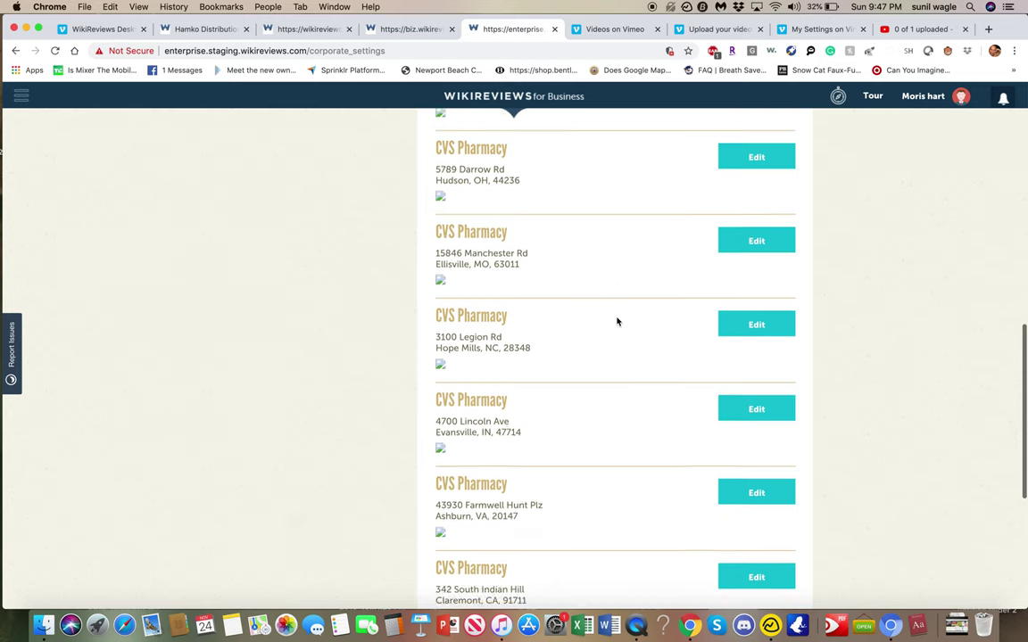
scroll(616, 322, down, 7)
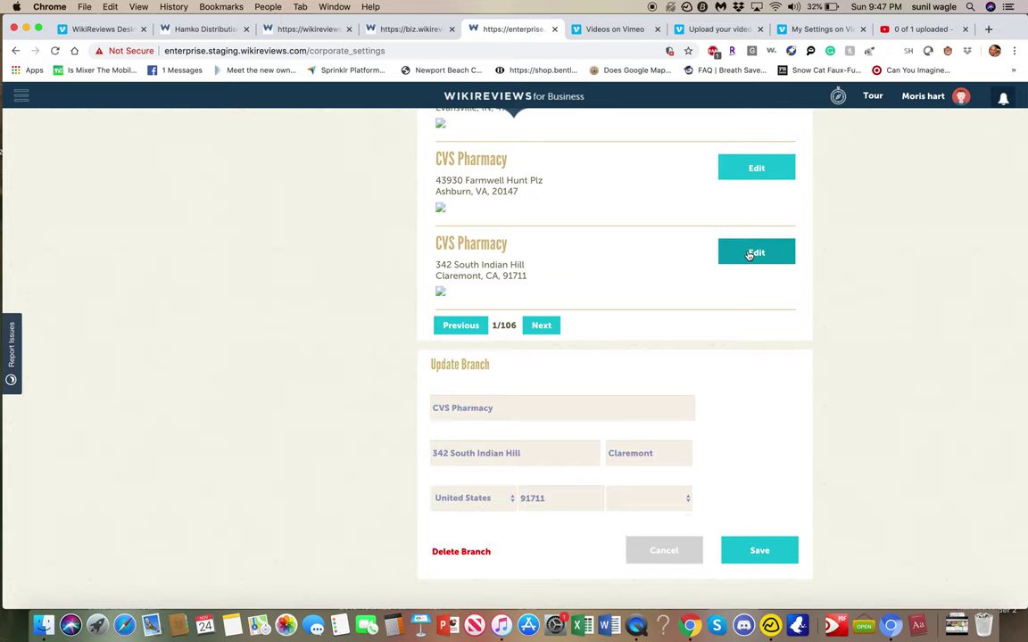
click(477, 553)
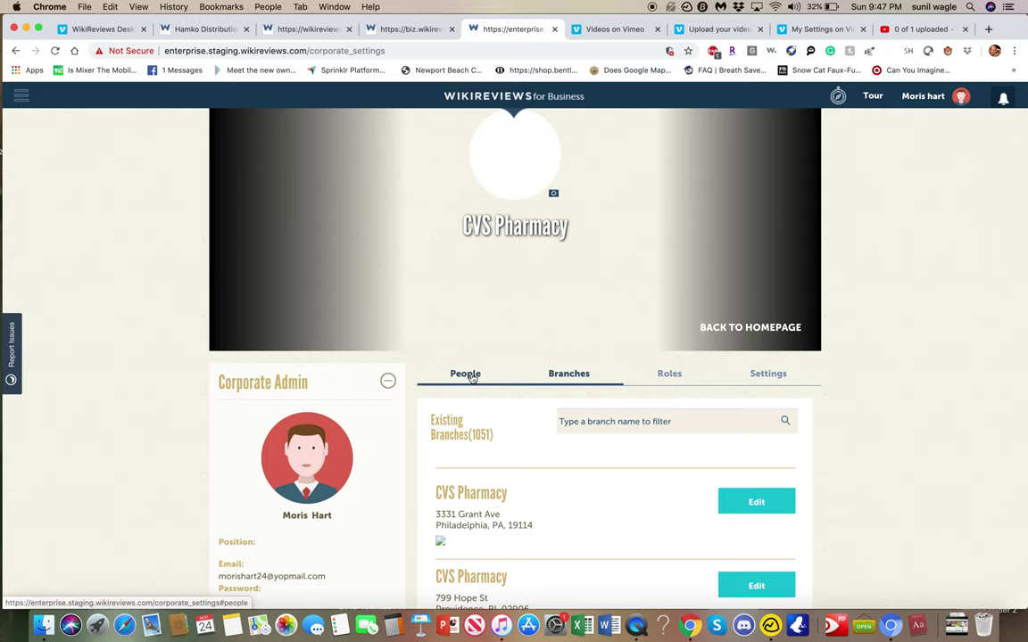
click(469, 375)
- Check the assignable roles in Select Role, then scroll to Existing People showing the admin and CSR
scroll(498, 452, down, 5)
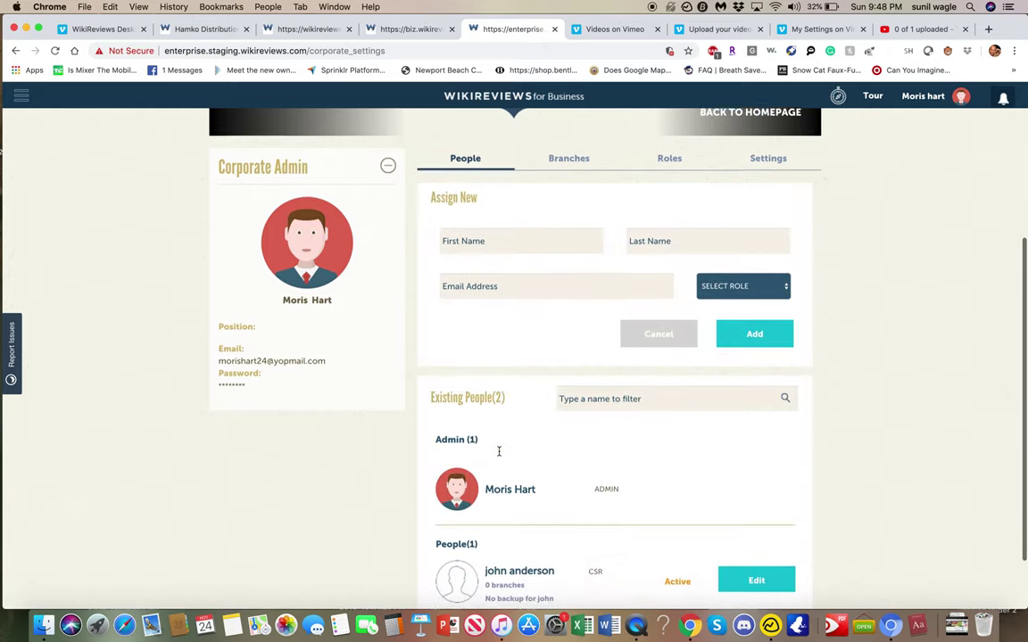
scroll(498, 451, up, 4)
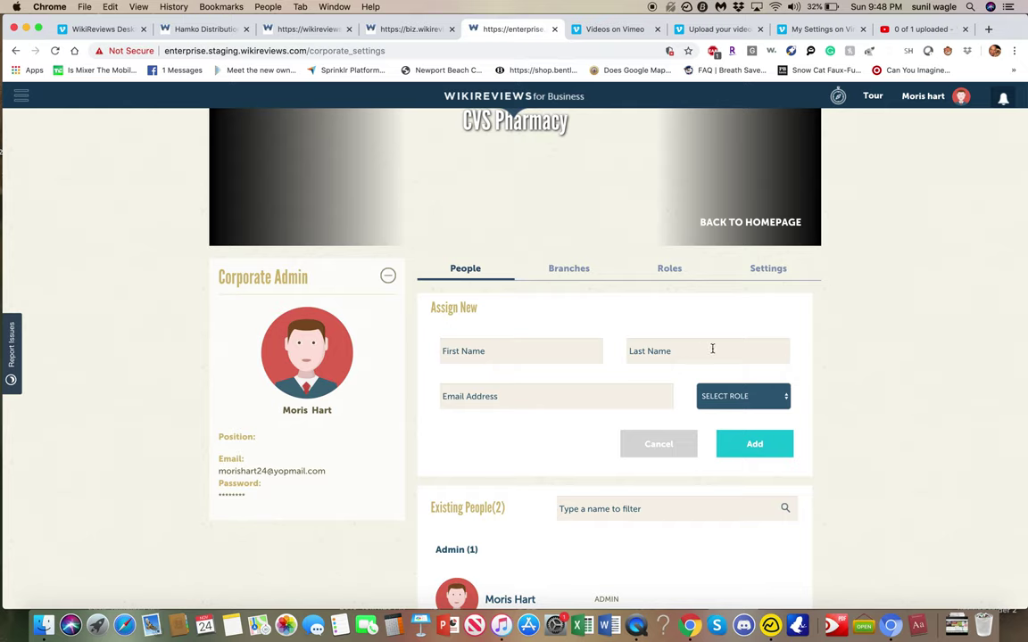
click(744, 397)
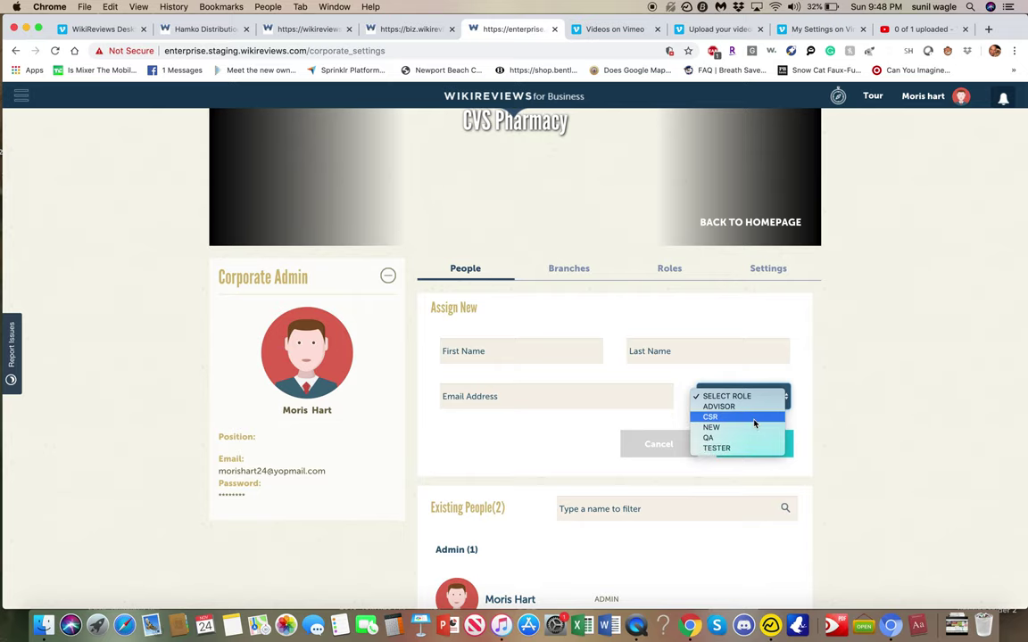
click(865, 373)
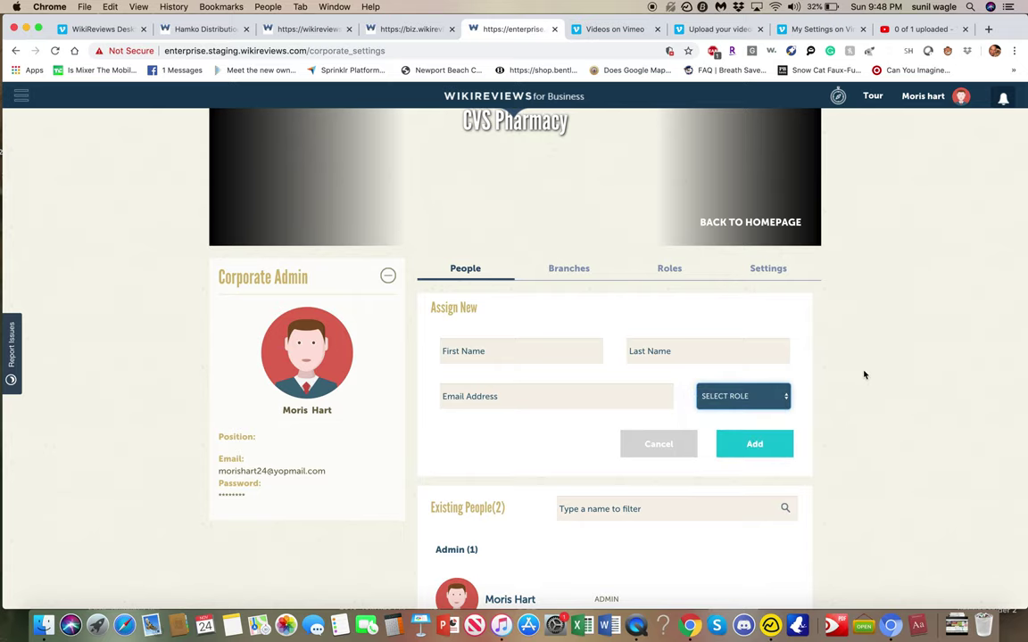
scroll(863, 375, down, 2)
scroll(761, 370, down, 2)
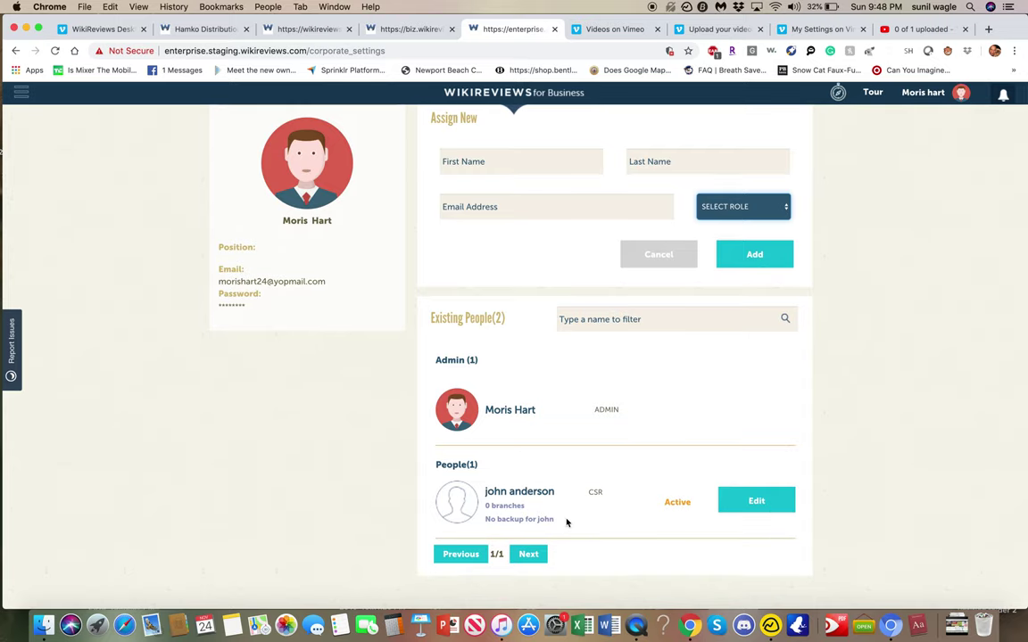
- Open the CSR user's edit form and add CVS Pharmacy branches to its assignments
click(754, 507)
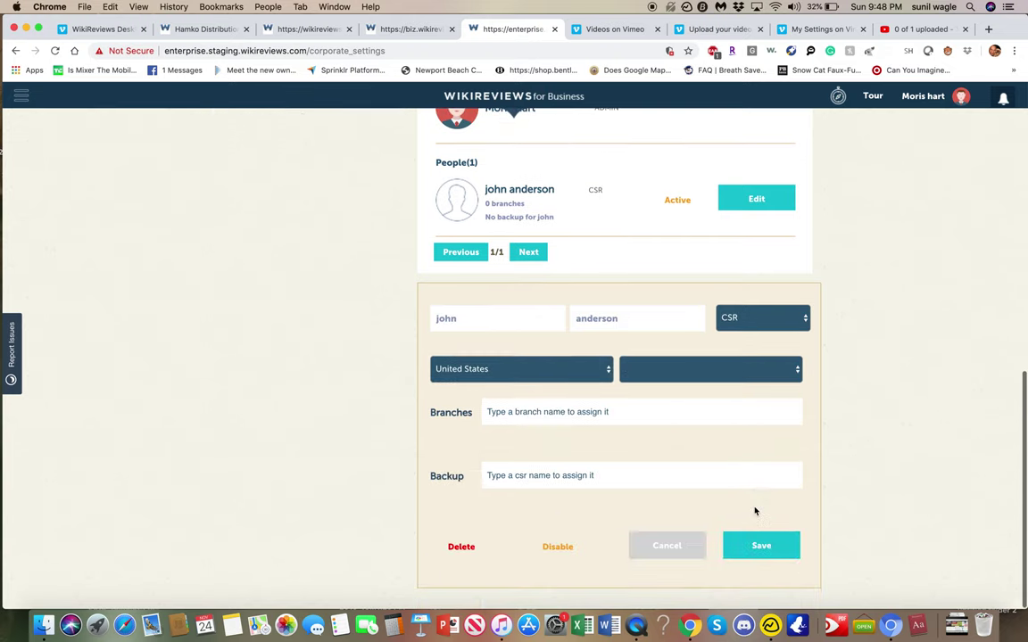
click(574, 411)
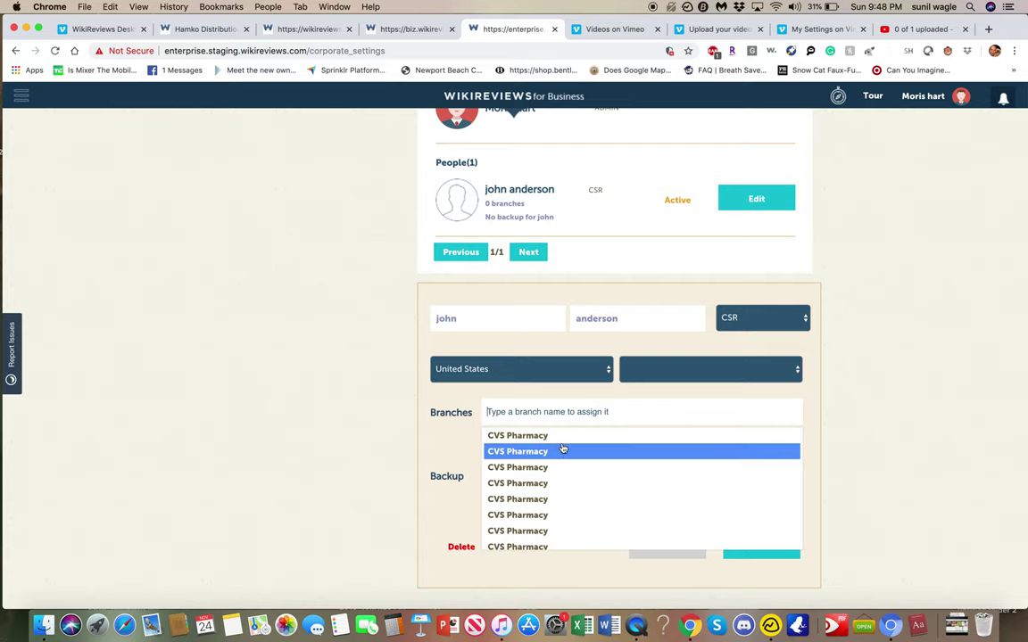
click(562, 452)
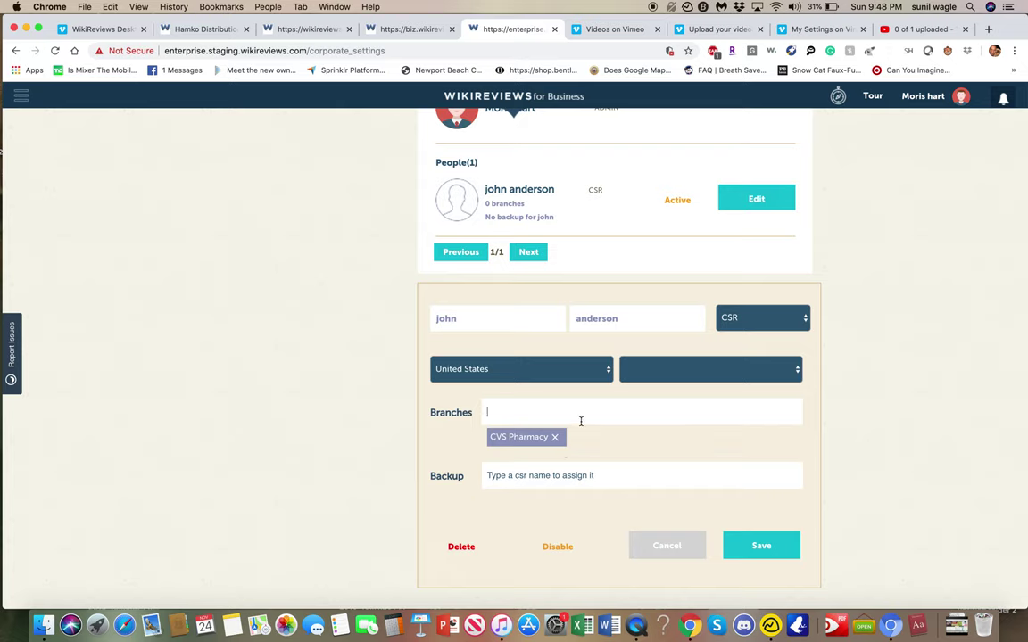
click(580, 419)
click(581, 473)
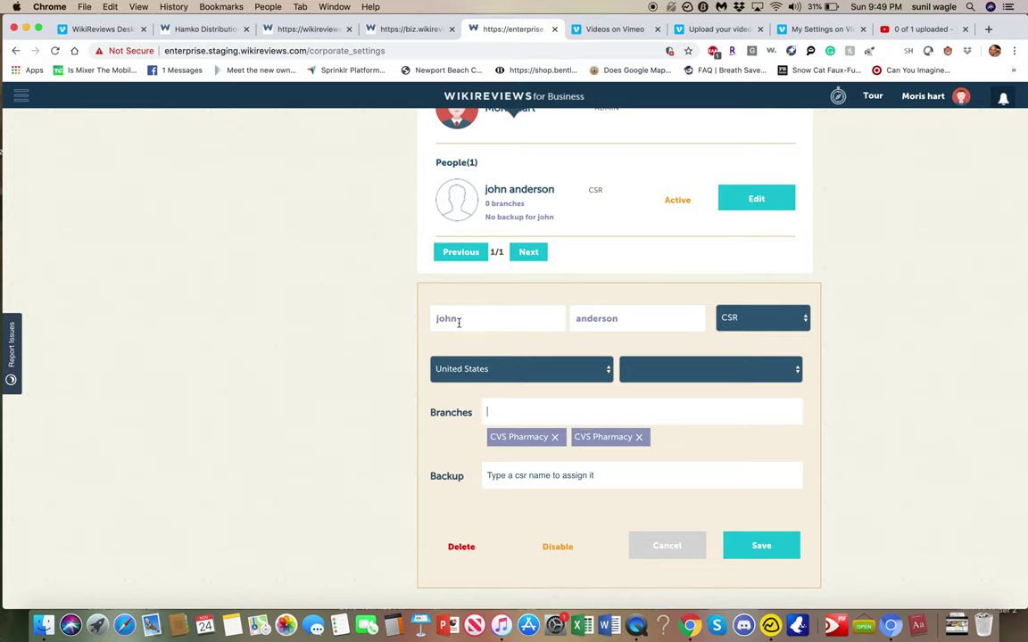
- Leave the Backup field empty and save the CSR's updated details
click(553, 410)
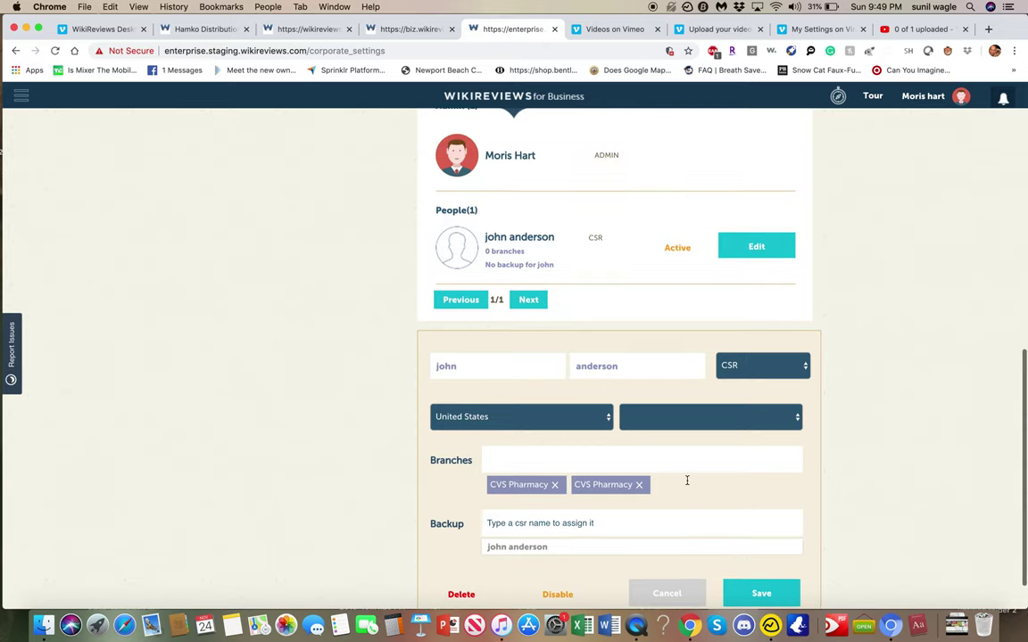
text(moris)
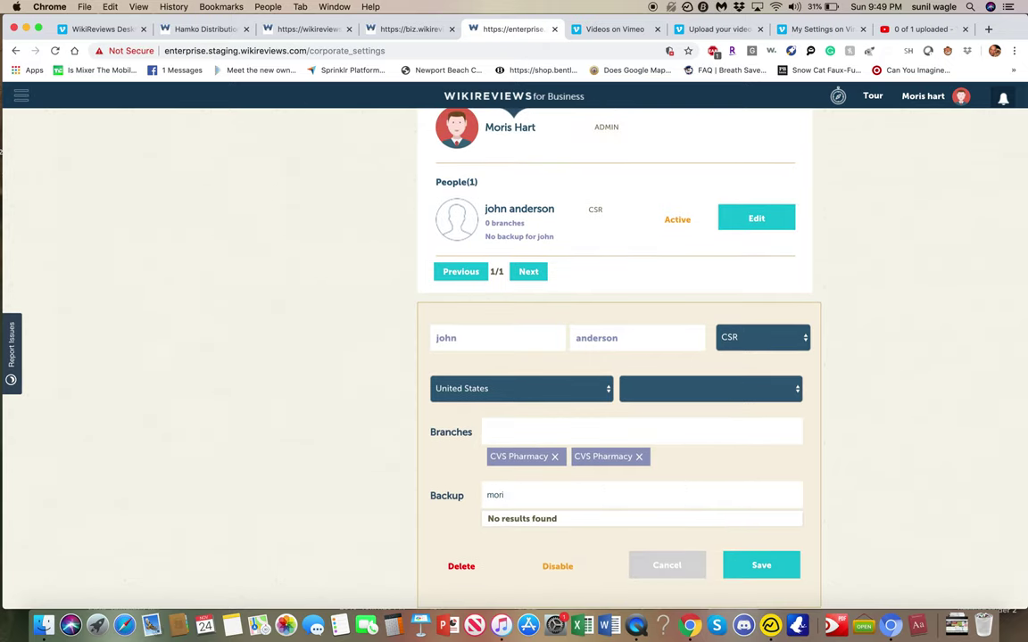
key(BackSpace)
key(BackSpace)
key(BackSpace)
key(BackSpace)
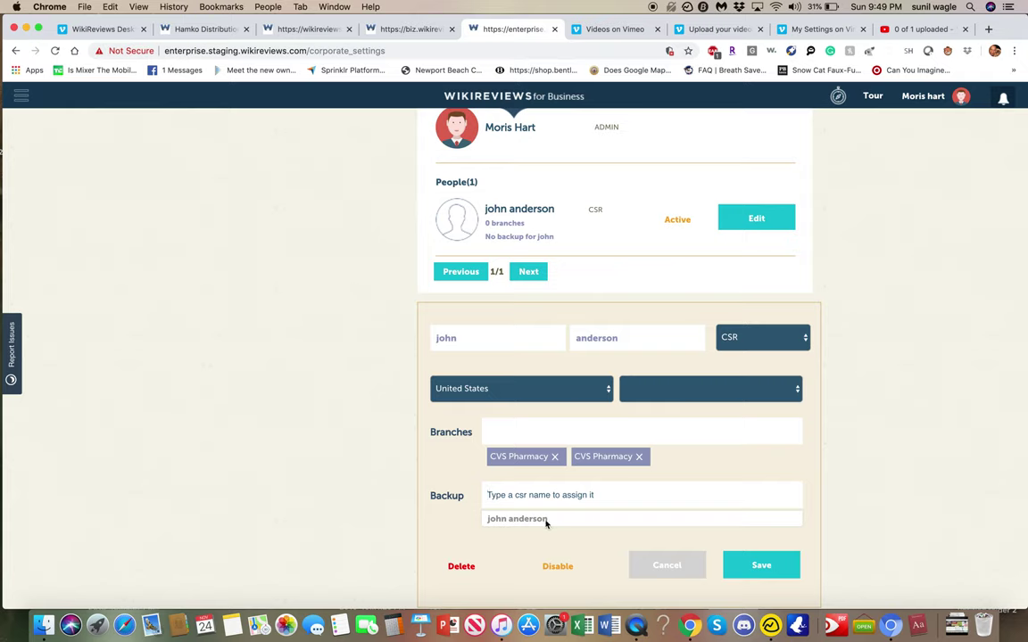
click(589, 496)
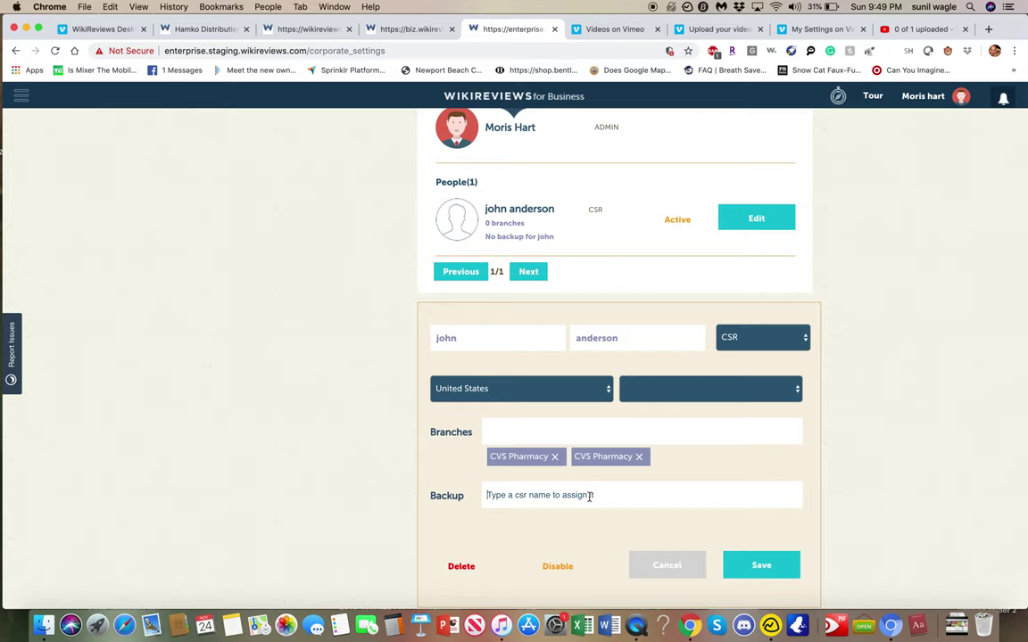
scroll(589, 496, down, 1)
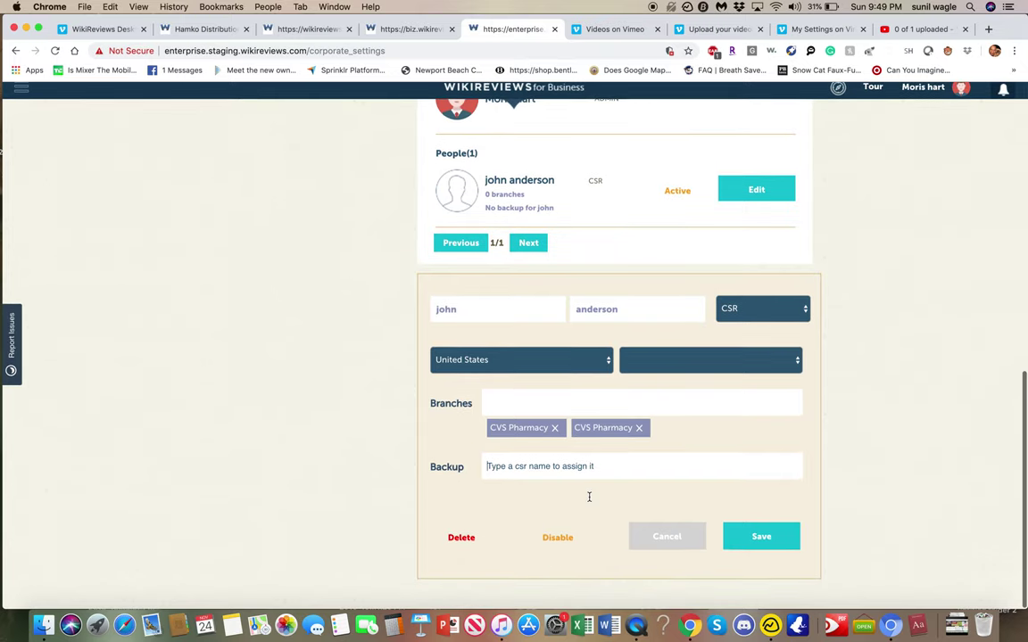
click(762, 546)
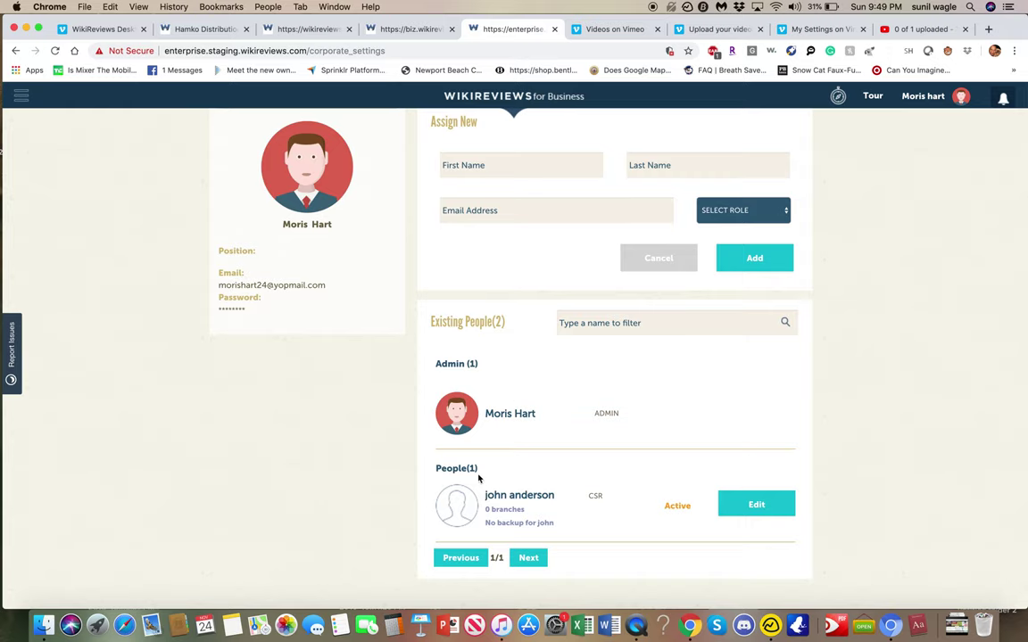
- Review CVS Pharmacy's existing roles, then show the Settings tab's Assign Alert Parameters
scroll(667, 452, up, 4)
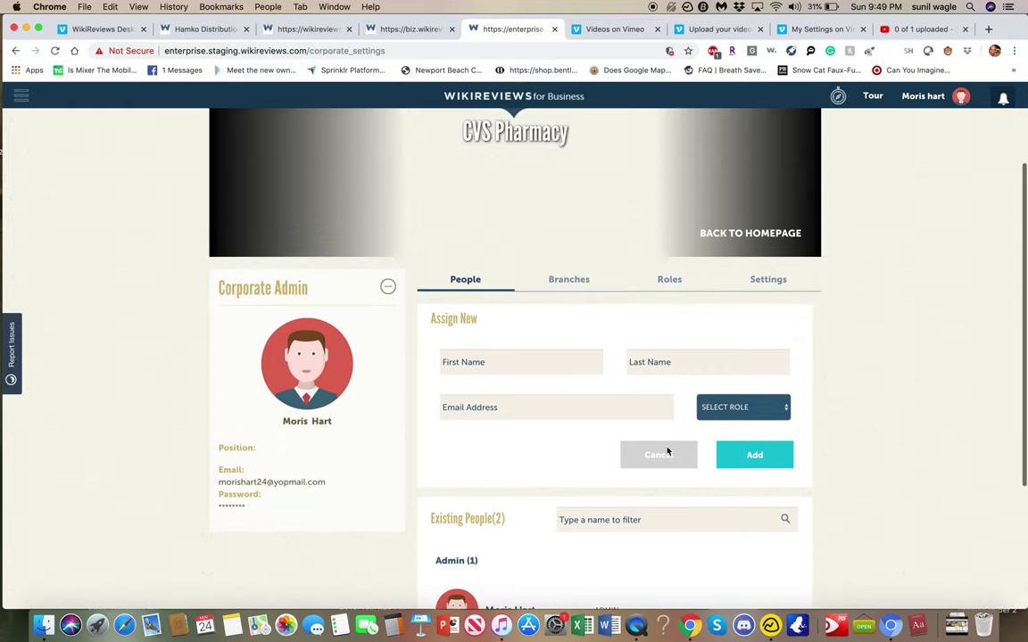
scroll(667, 450, down, 1)
scroll(667, 450, up, 4)
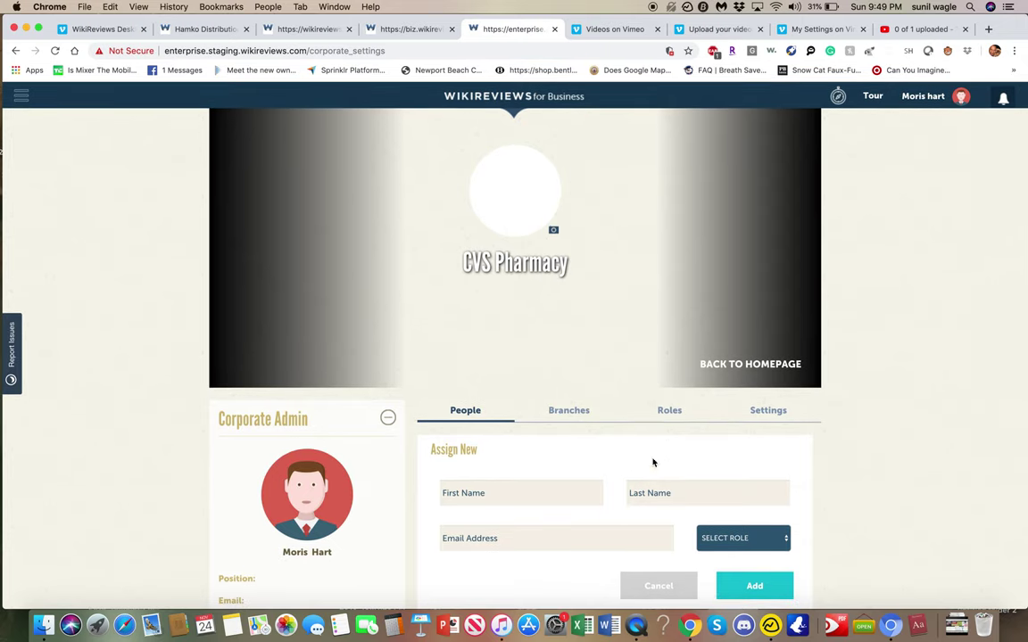
scroll(674, 388, down, 5)
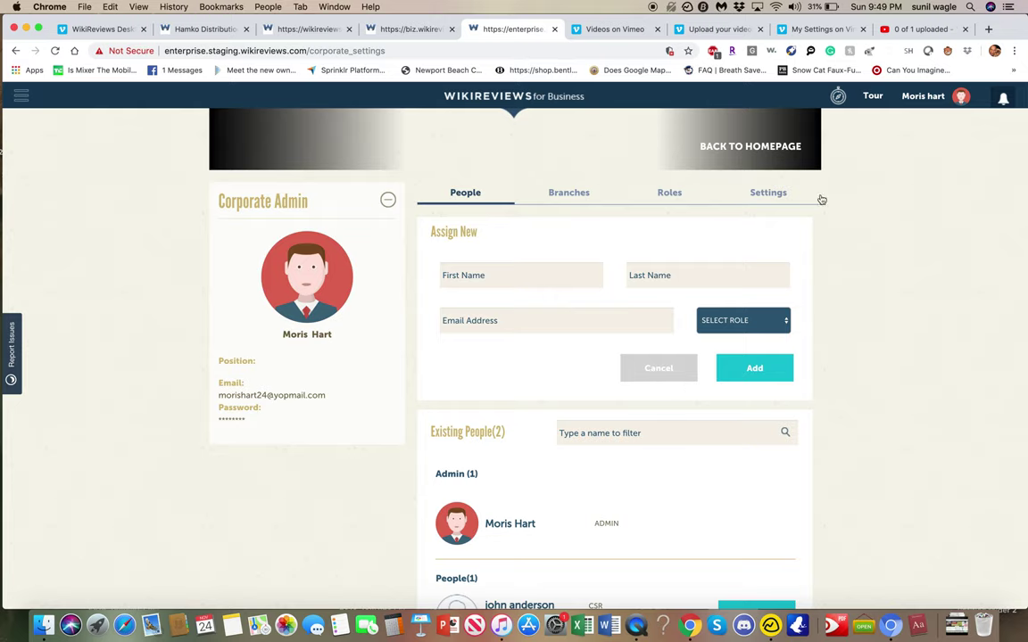
click(660, 194)
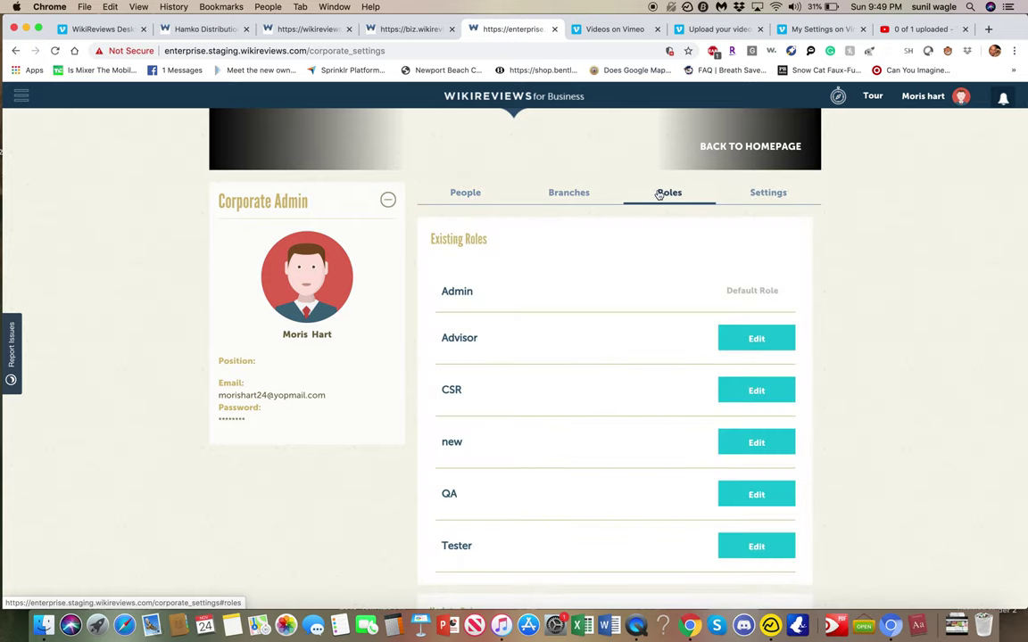
click(769, 200)
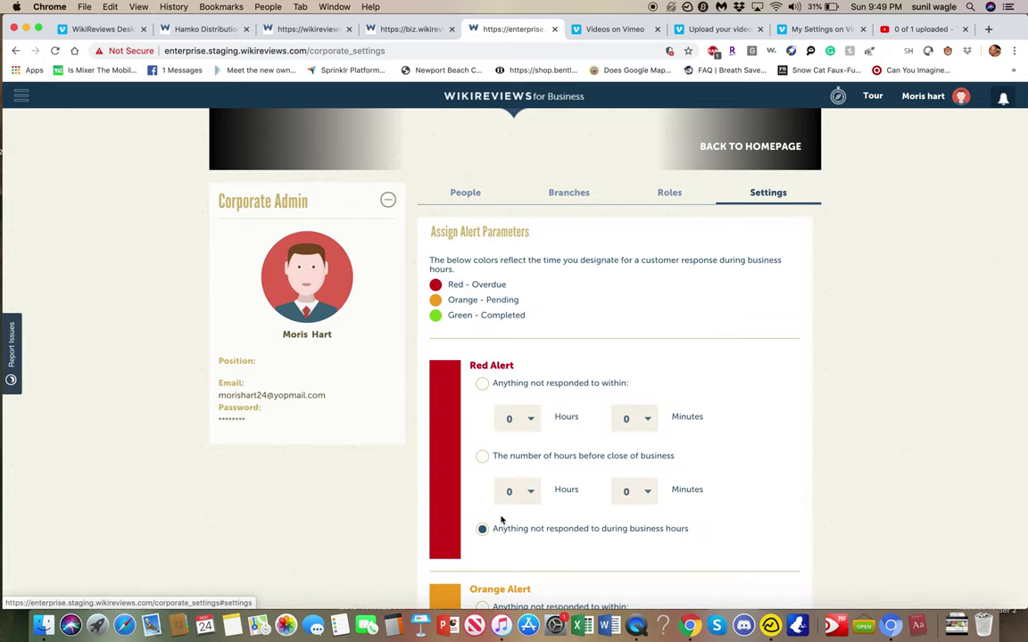
scroll(365, 323, up, 5)
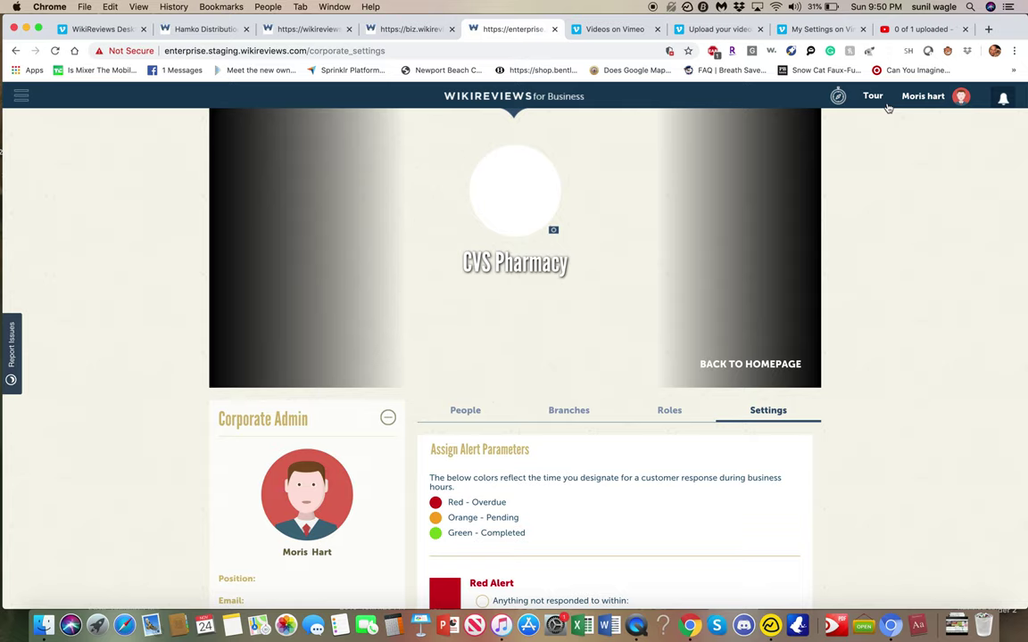
- Check the notifications, then start the site tour and dismiss its dashboard summary tip
mouse_move(1001, 98)
click(1002, 99)
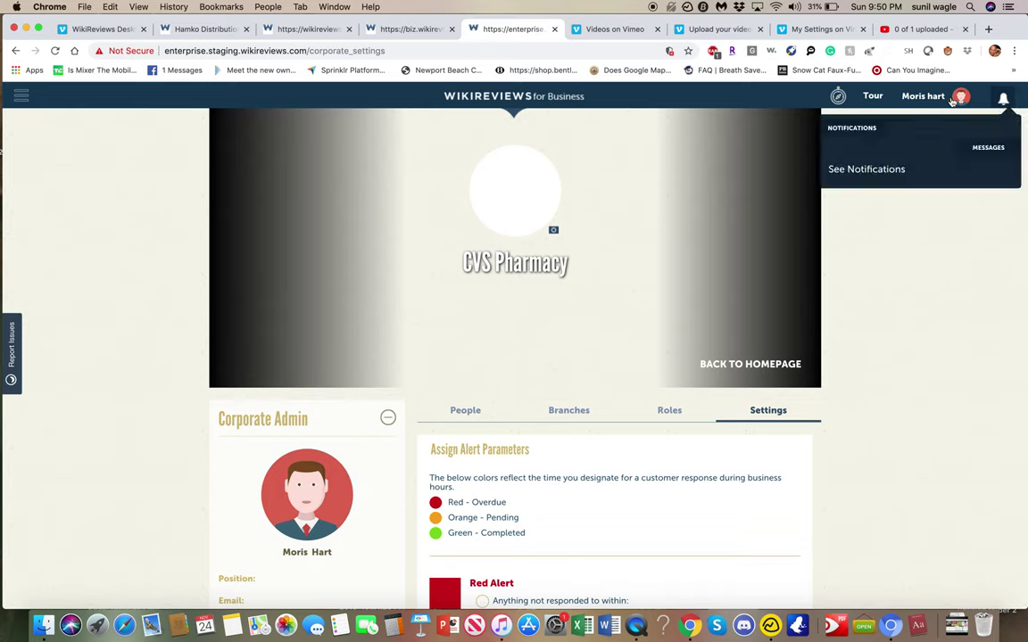
mouse_move(1003, 109)
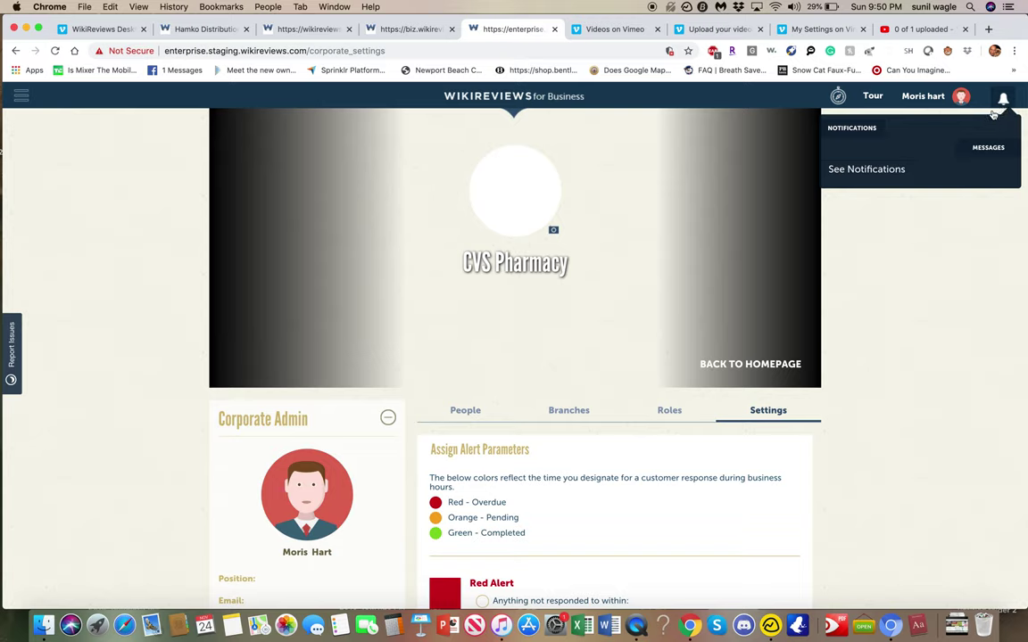
click(872, 97)
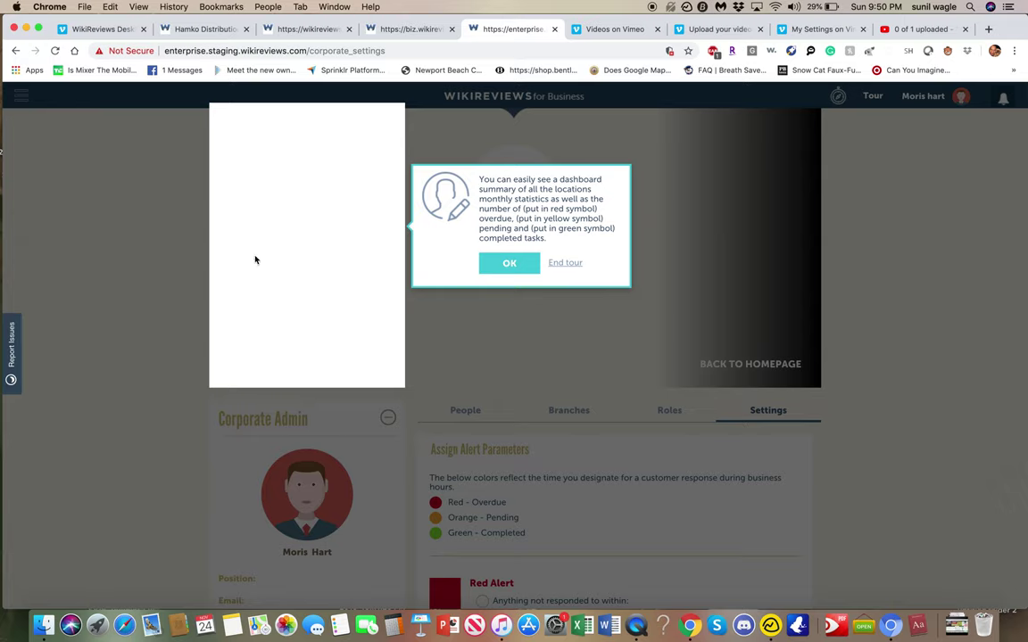
click(504, 269)
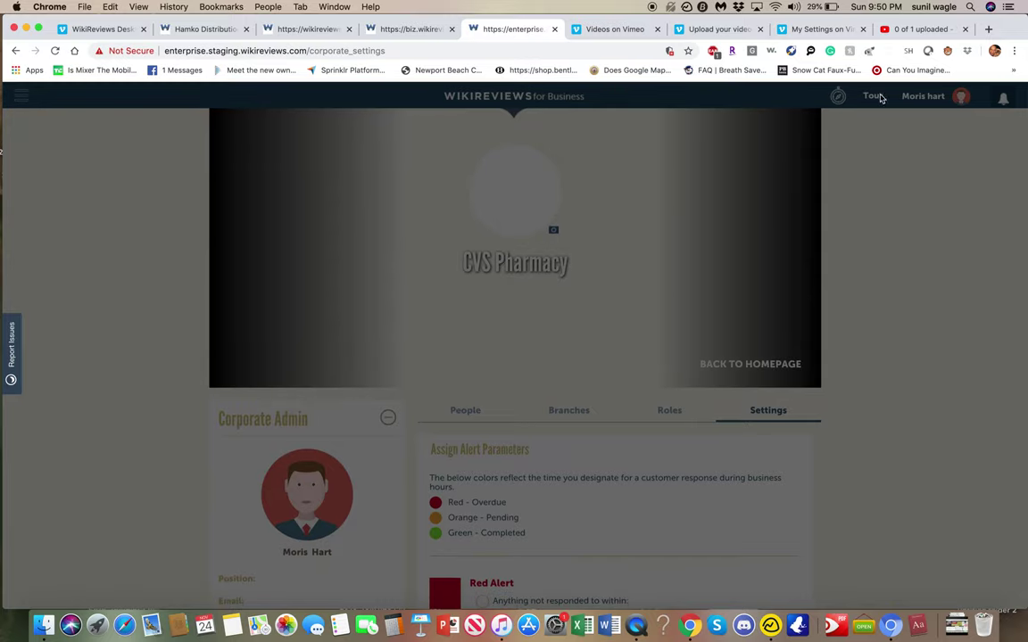
- Go back to the CVS Pharmacy dashboard, restart the tour, step through two tips, then end it
click(15, 51)
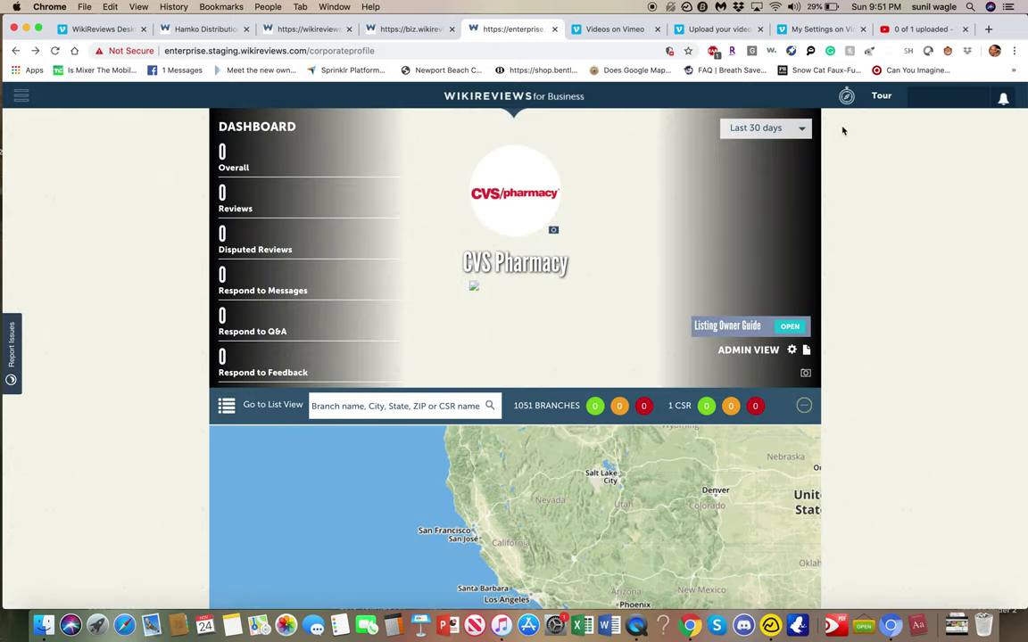
click(848, 97)
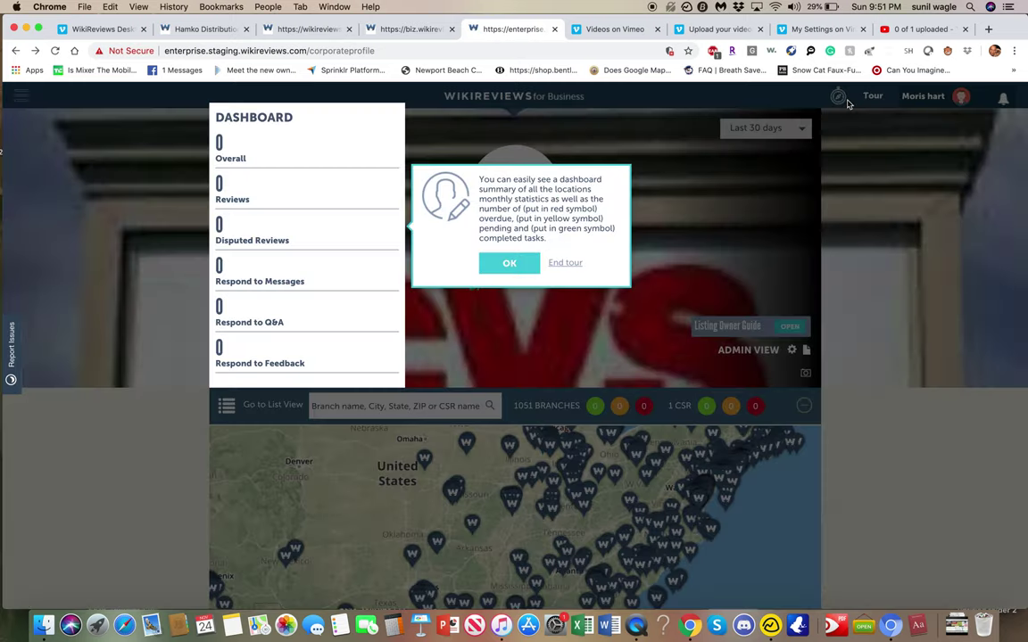
click(509, 265)
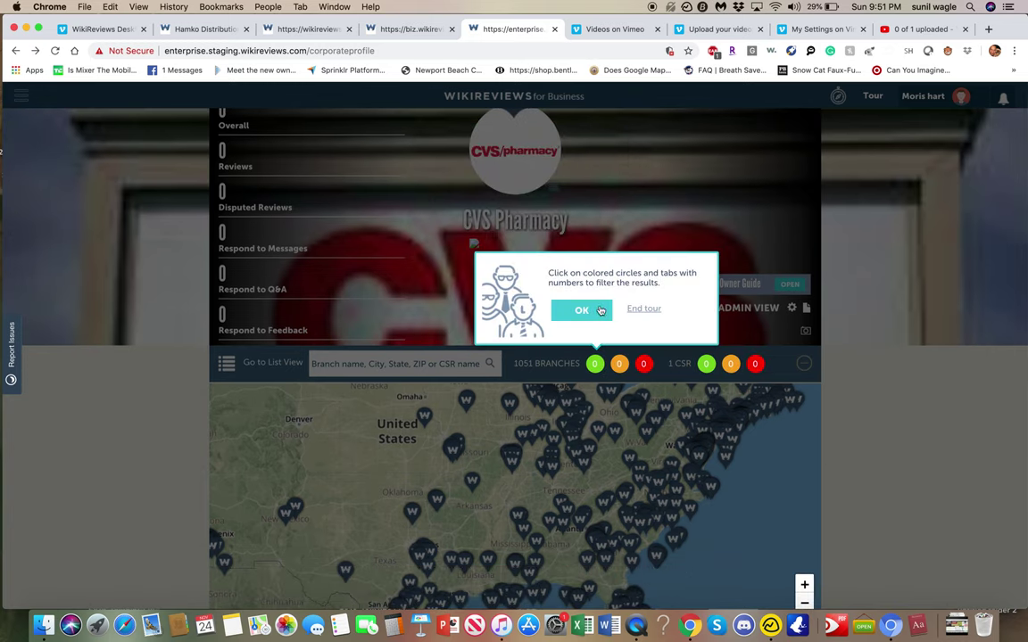
click(595, 365)
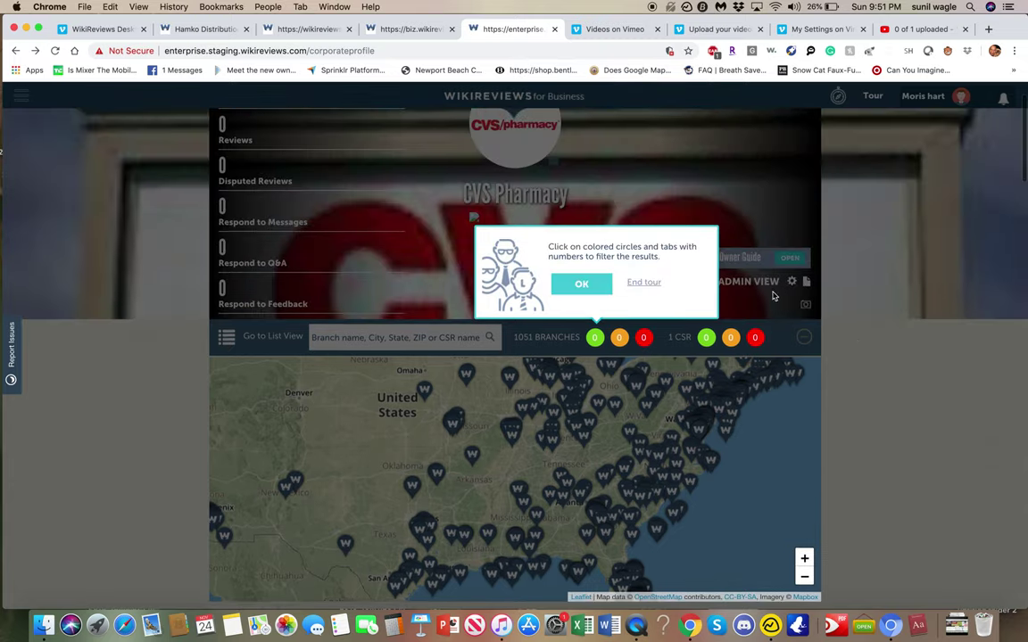
click(656, 283)
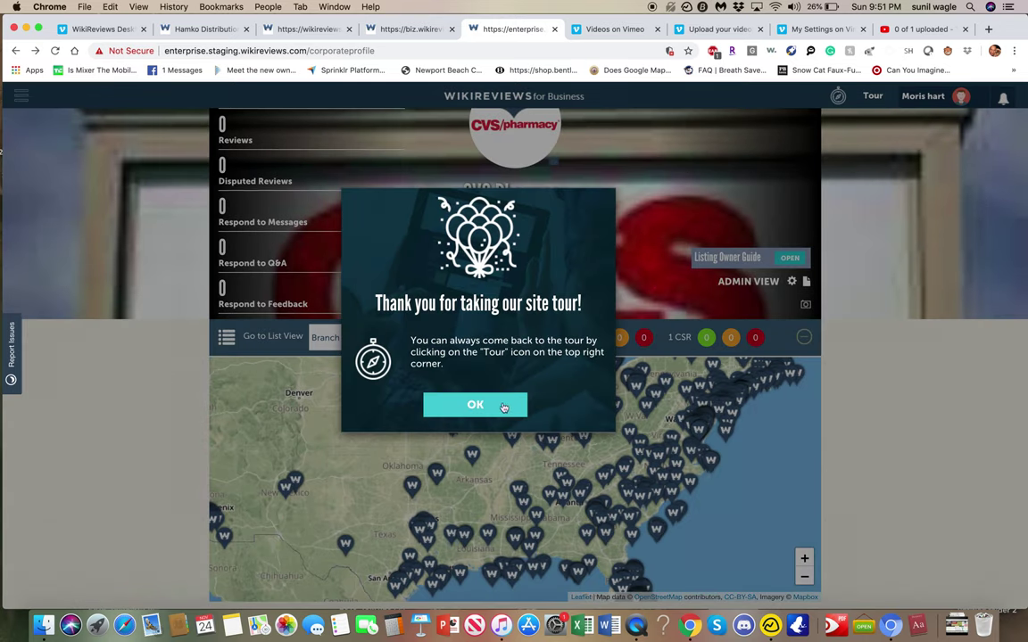
click(503, 407)
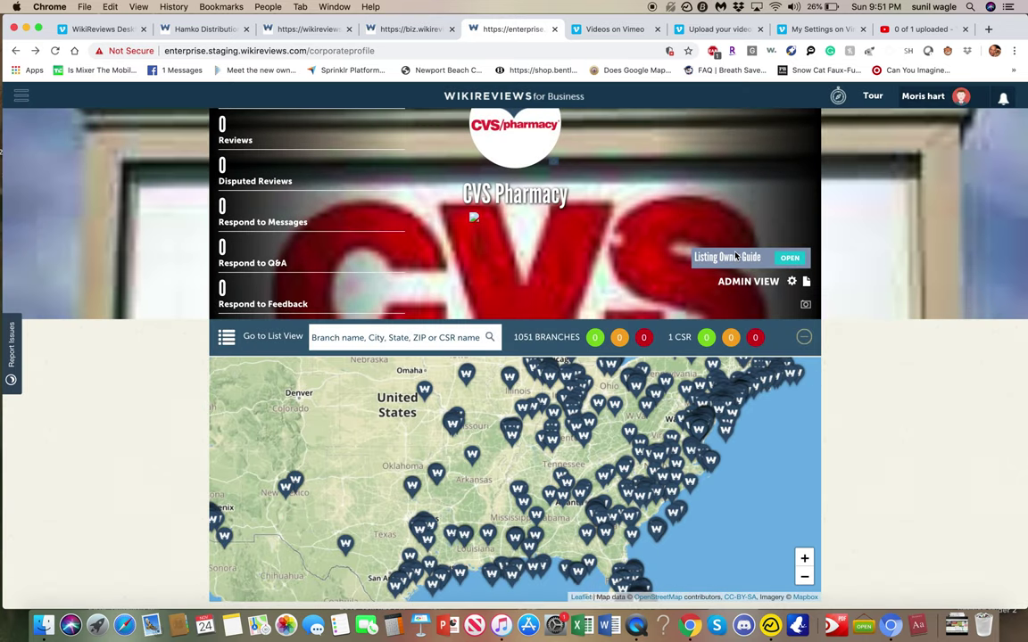
- Switch the CVS Pharmacy branches from map to list view and scroll through them
scroll(337, 244, down, 3)
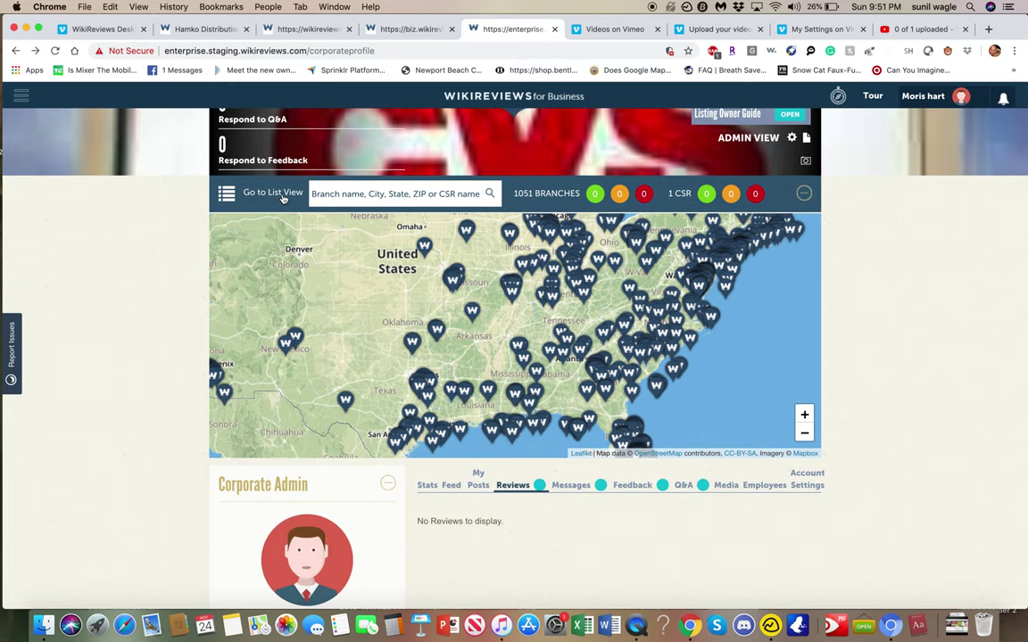
click(279, 196)
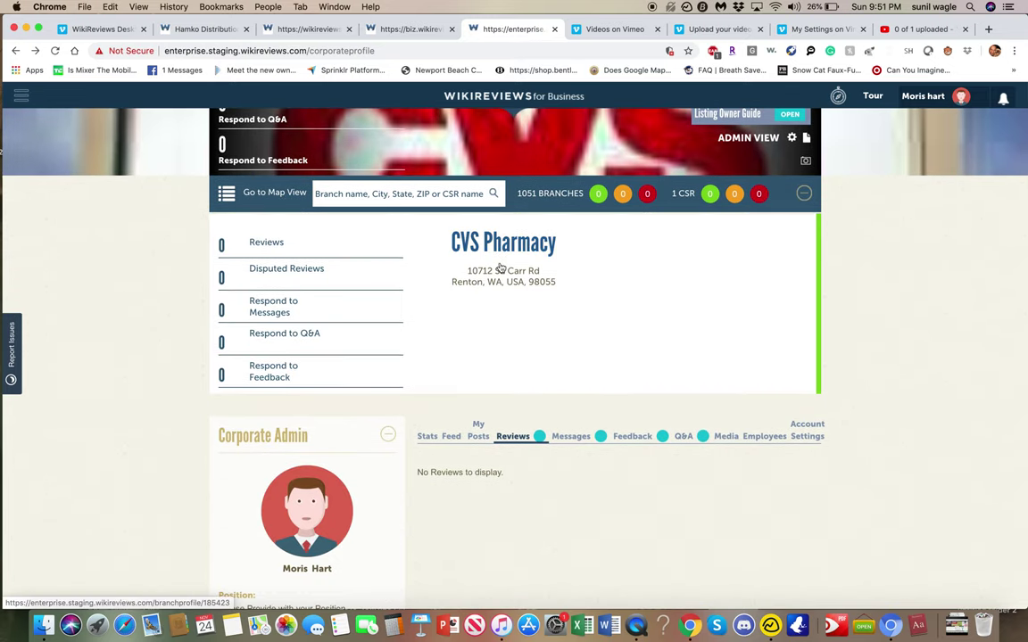
scroll(501, 268, down, 3)
scroll(501, 266, up, 3)
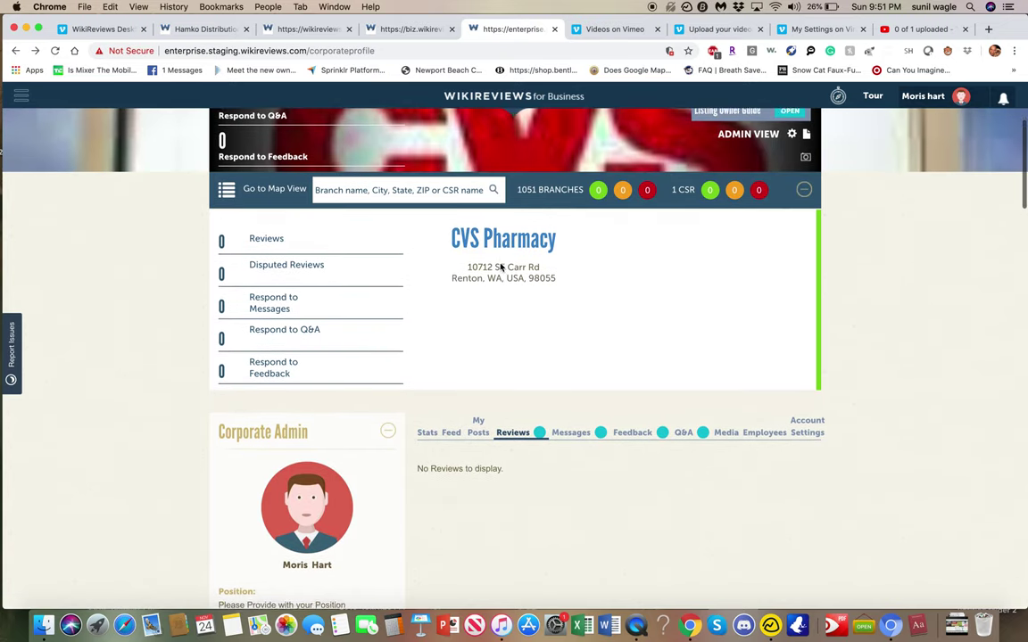
scroll(572, 283, down, 1)
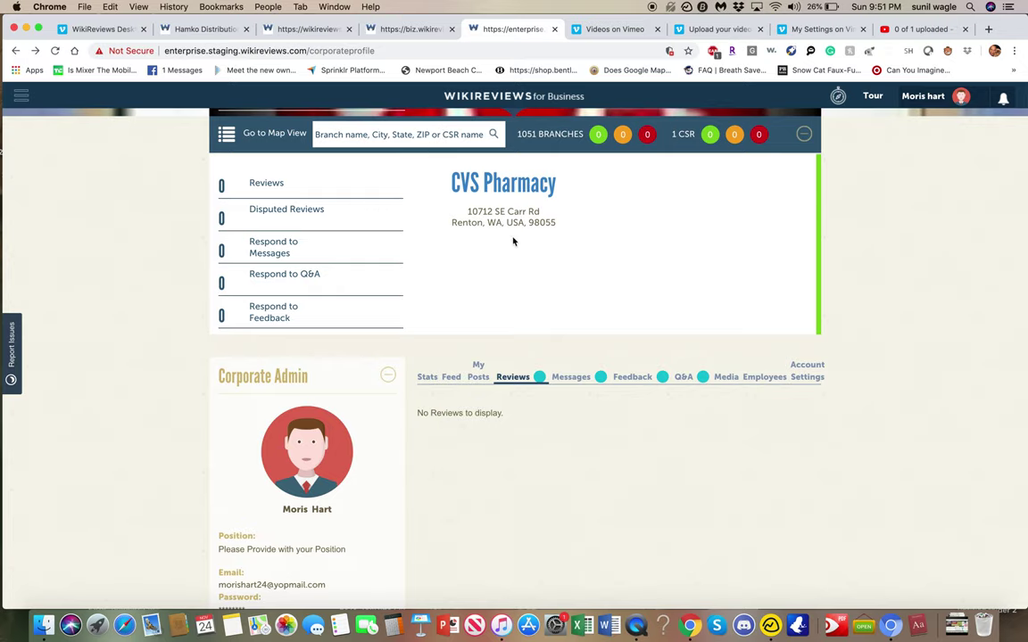
scroll(578, 257, down, 5)
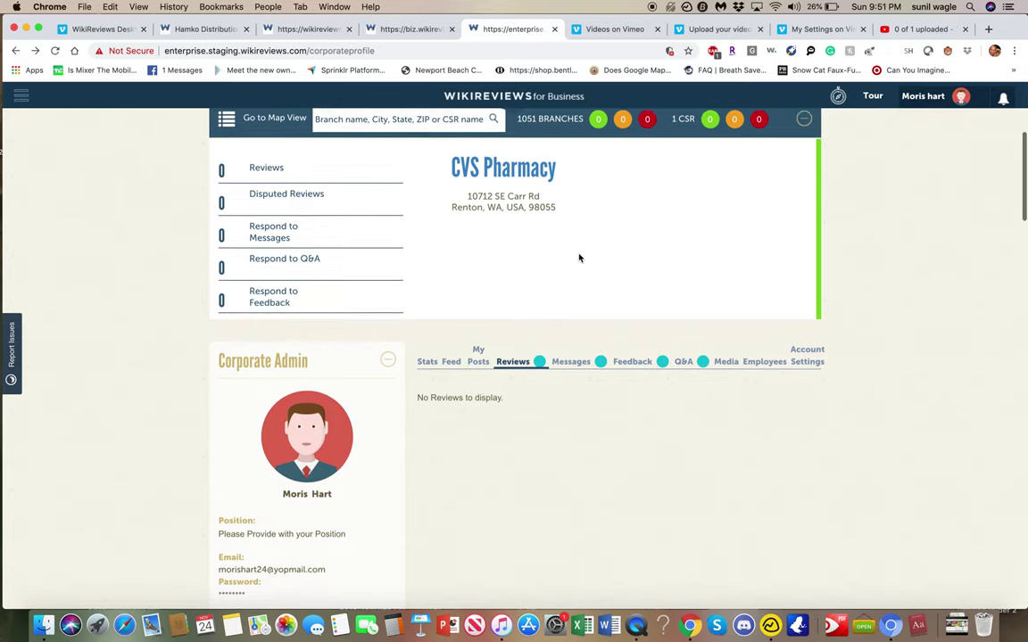
scroll(471, 207, up, 5)
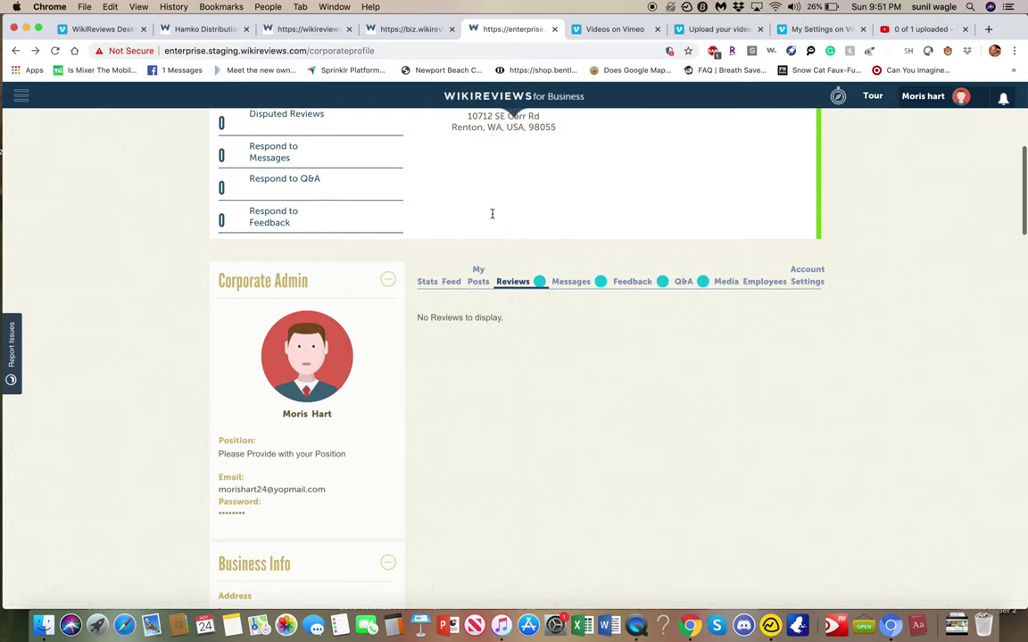
- Check the corporate account's Reviews, Messages and Feedback tabs
click(514, 363)
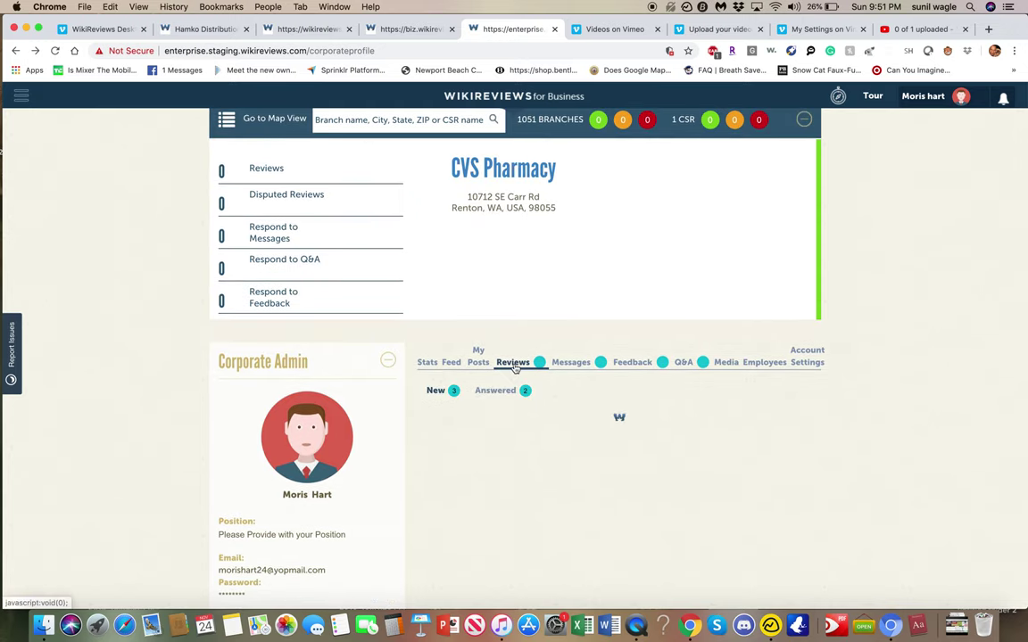
scroll(575, 365, down, 5)
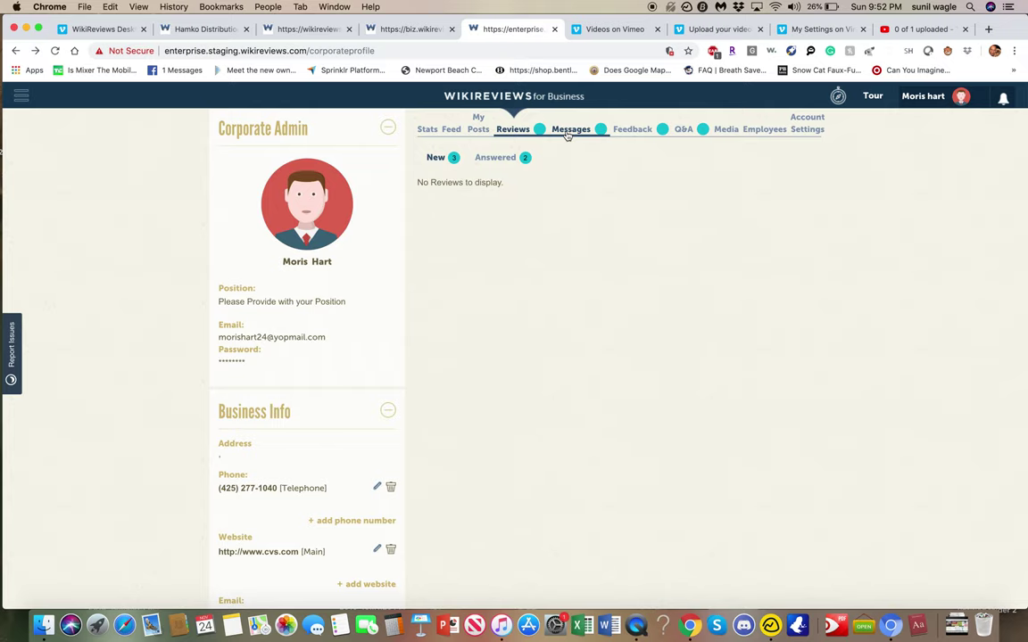
click(576, 131)
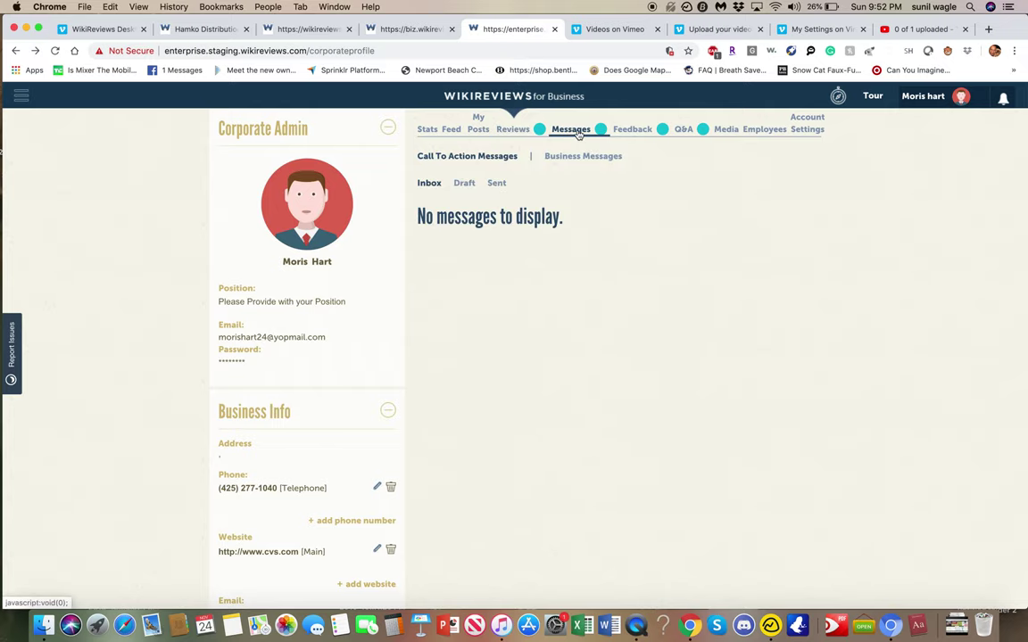
click(630, 131)
scroll(589, 254, up, 4)
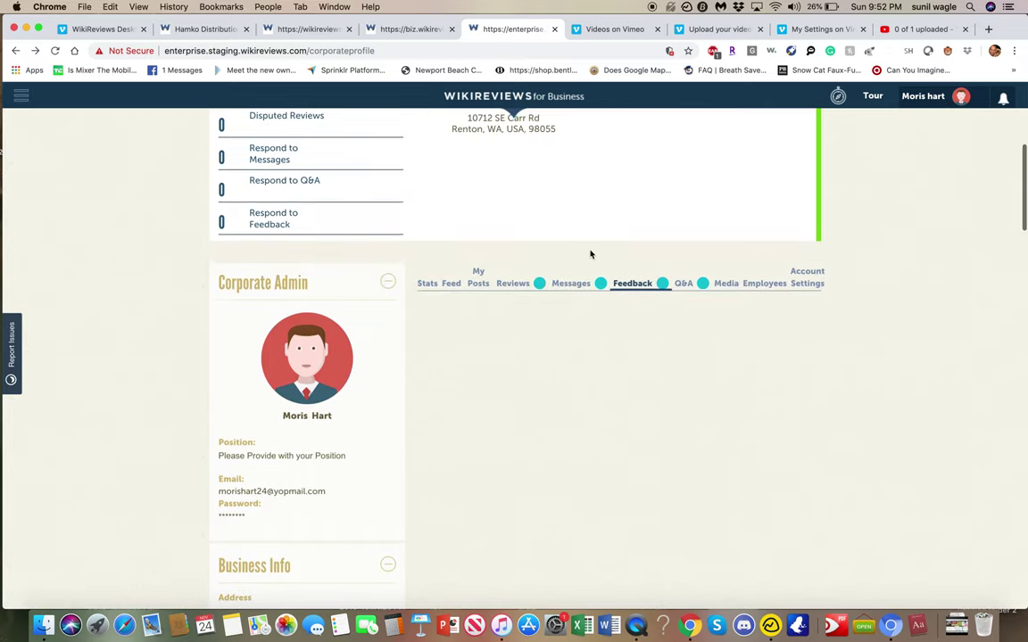
scroll(589, 256, up, 5)
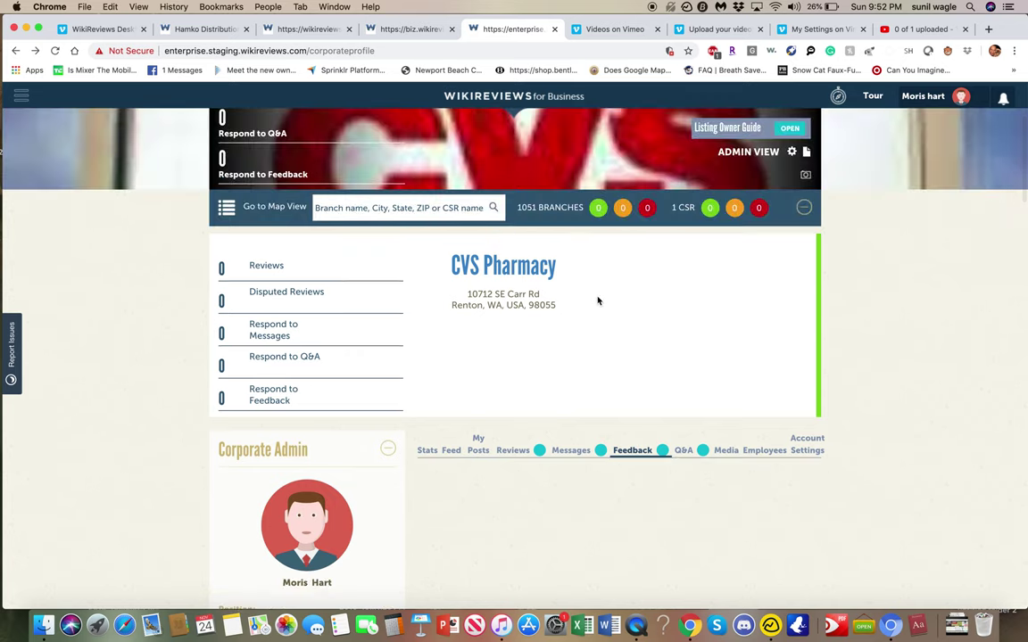
- Open the CVS Pharmacy profile page and scroll through it back to the branch map
click(467, 265)
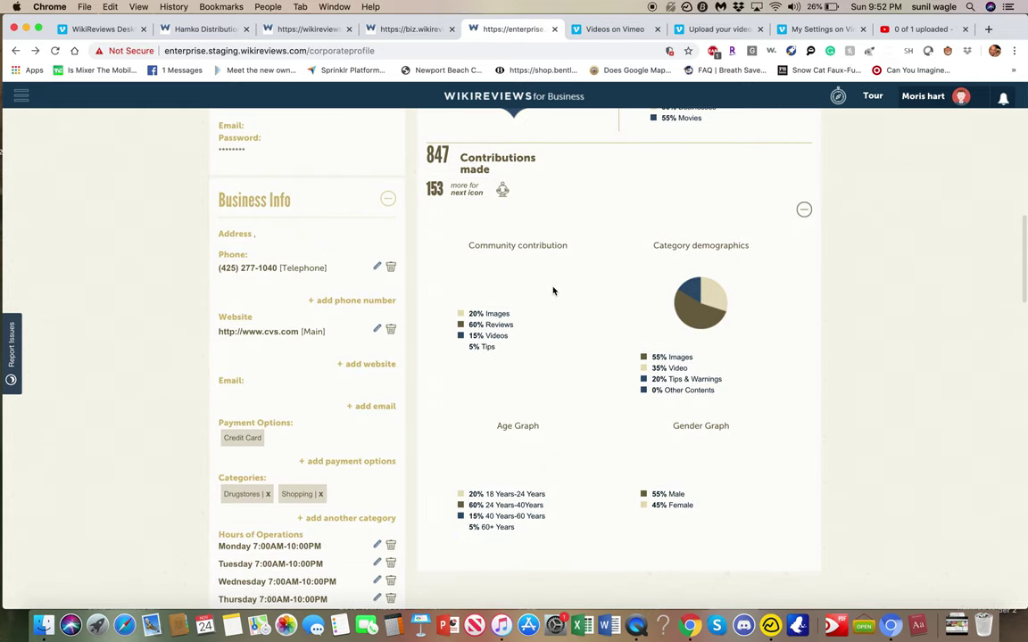
scroll(553, 290, down, 10)
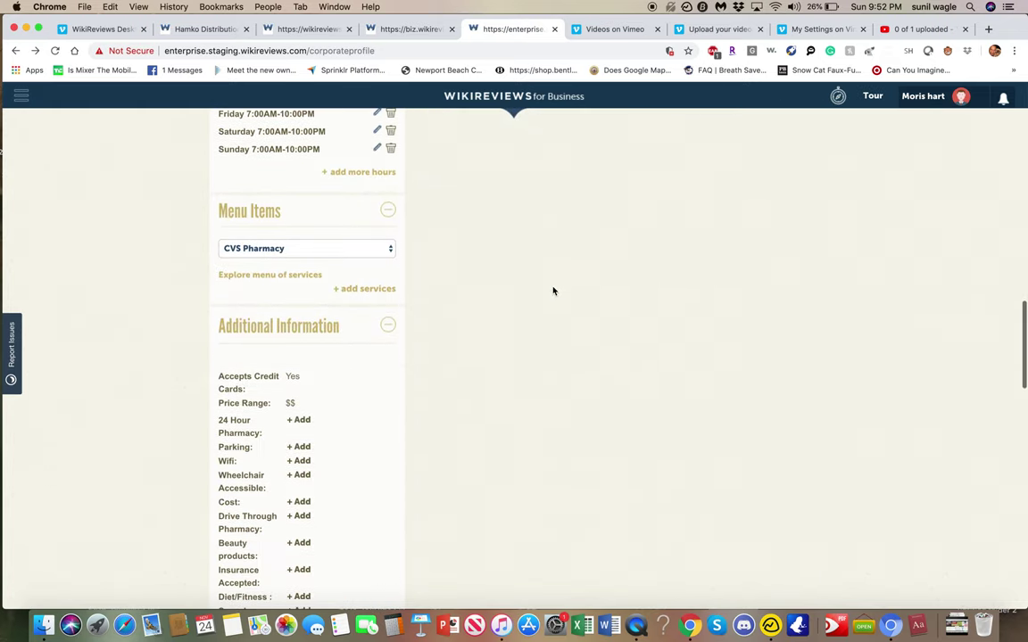
scroll(553, 291, down, 15)
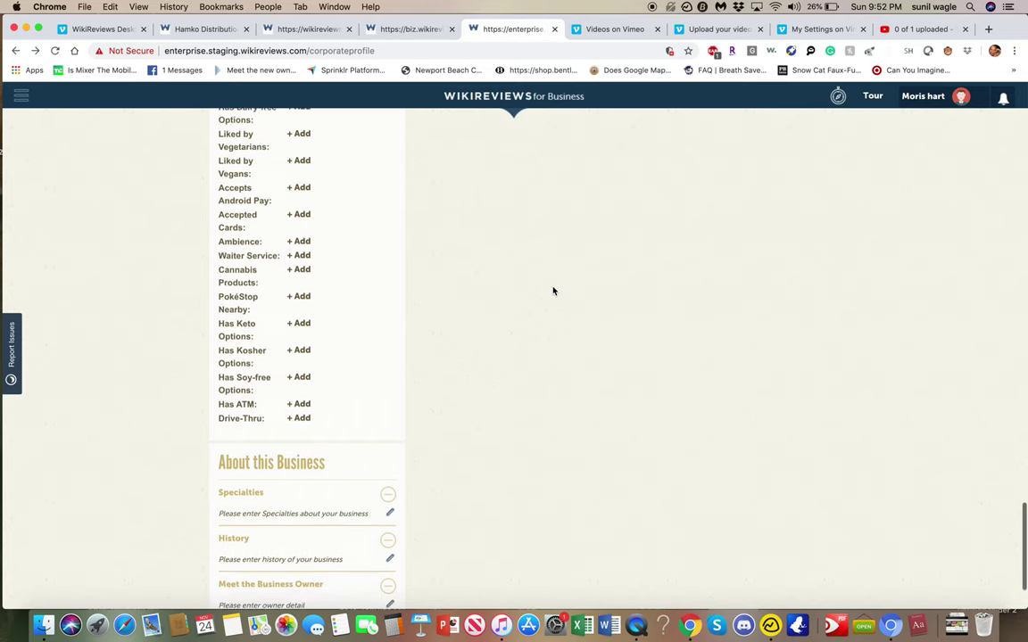
scroll(553, 291, up, 20)
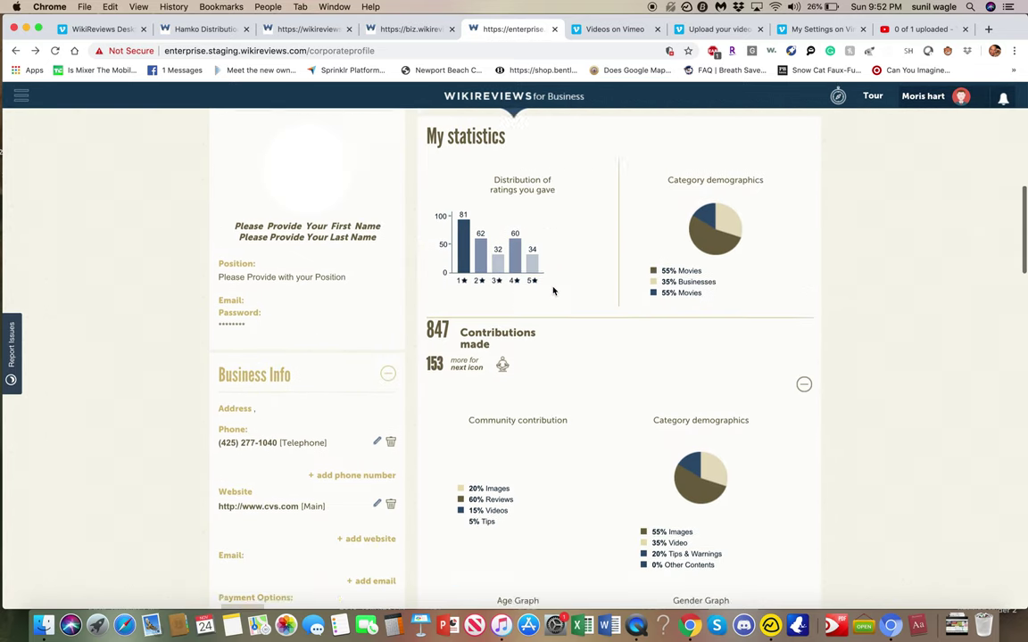
scroll(553, 291, up, 2)
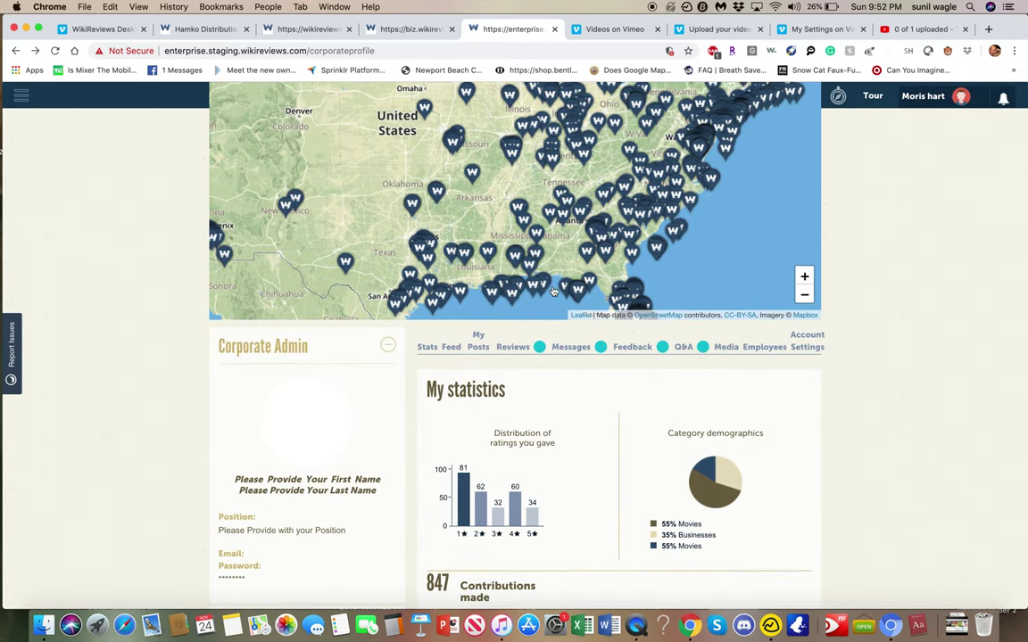
scroll(553, 286, up, 3)
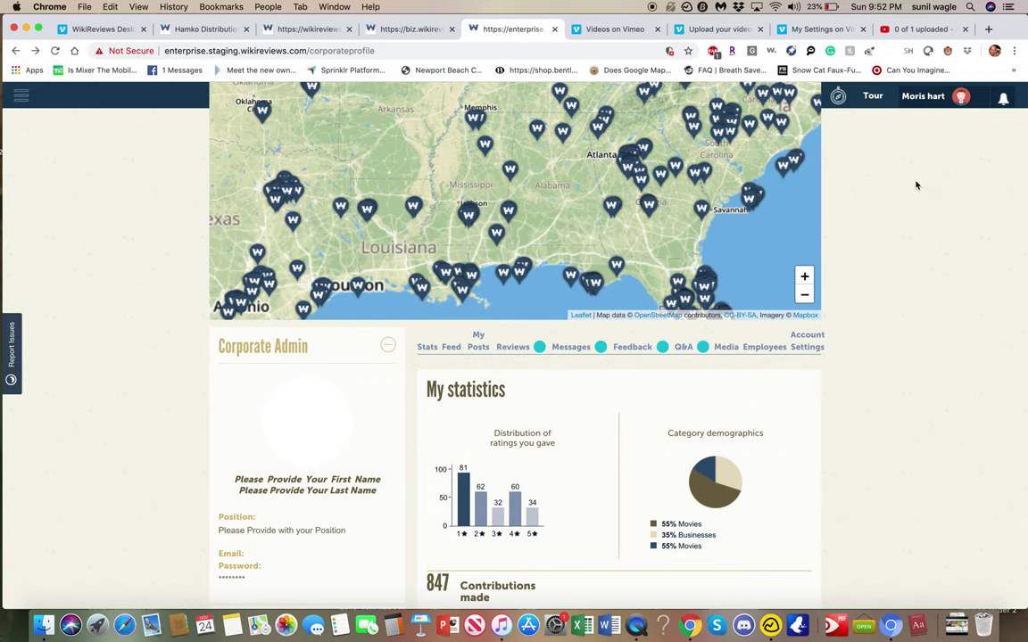
scroll(915, 183, up, 4)
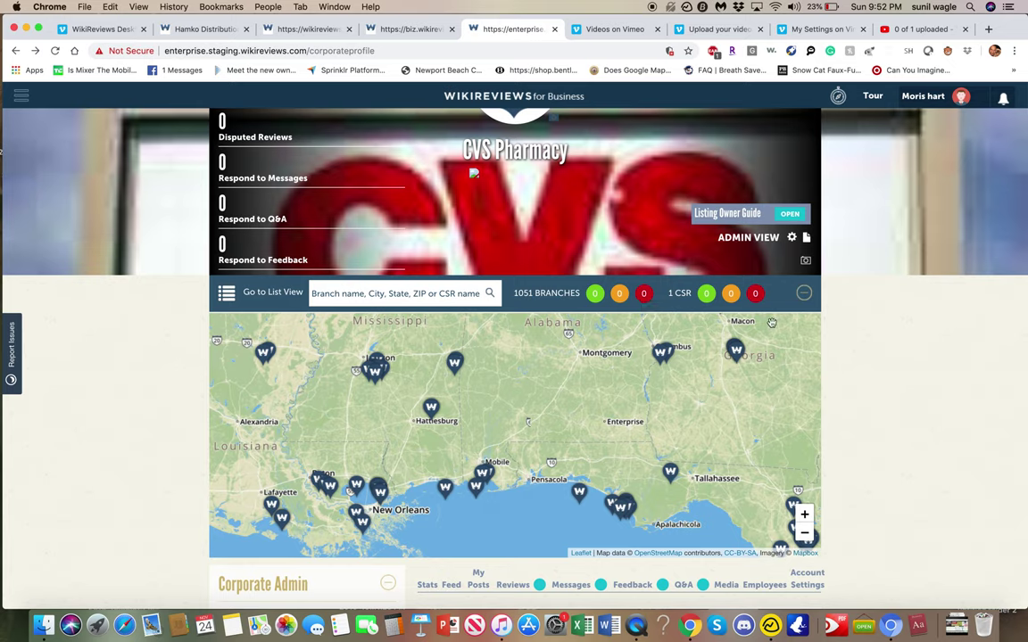
mouse_move(905, 107)
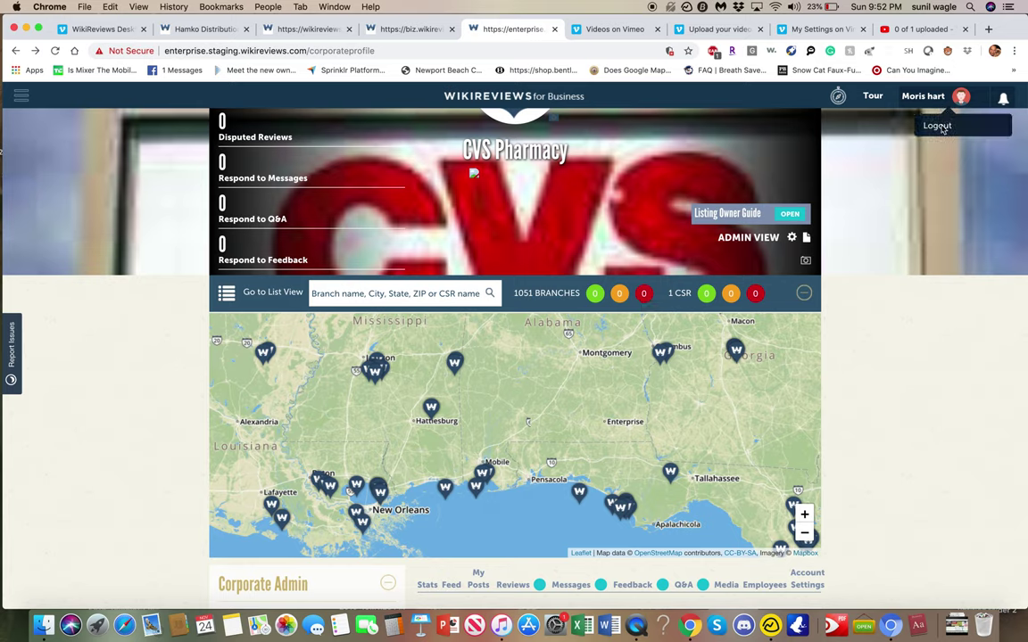
- Log out of the corporate admin account from the user-name dropdown
click(936, 128)
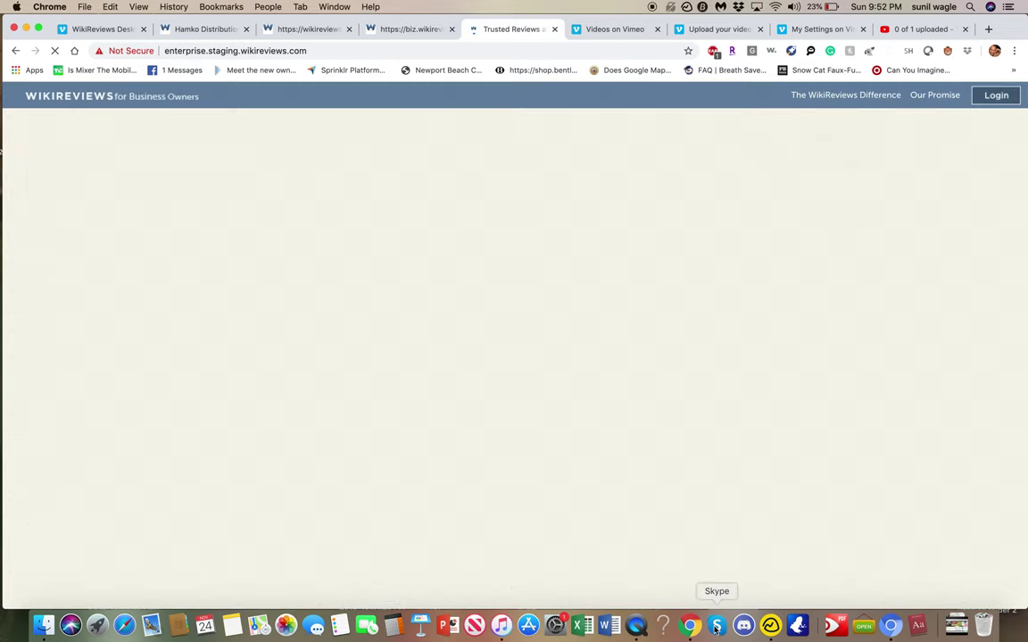
- Sign in to Skype with the account name and password
click(716, 626)
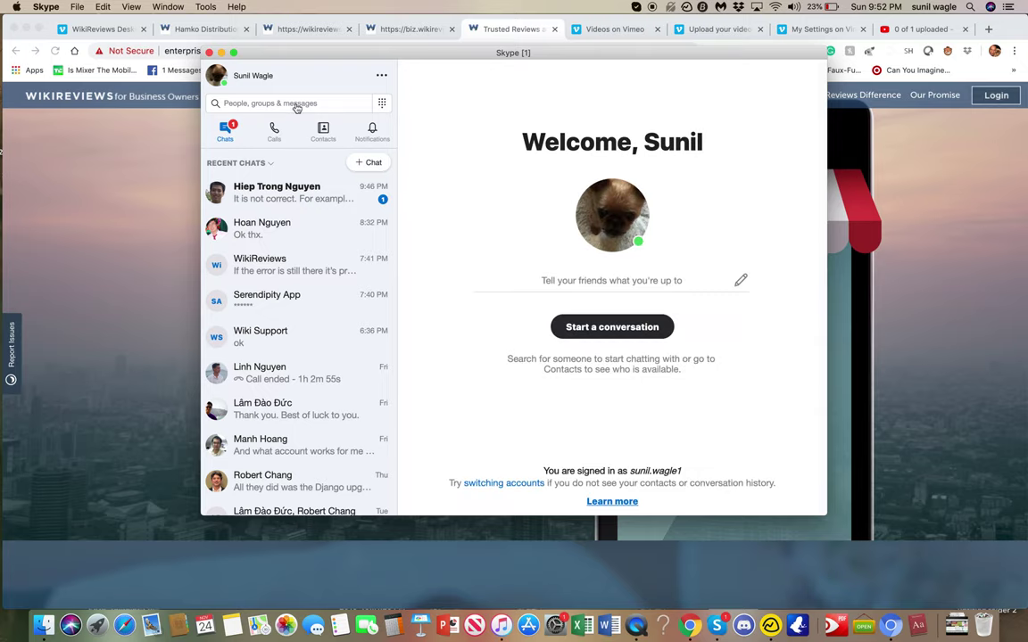
click(297, 104)
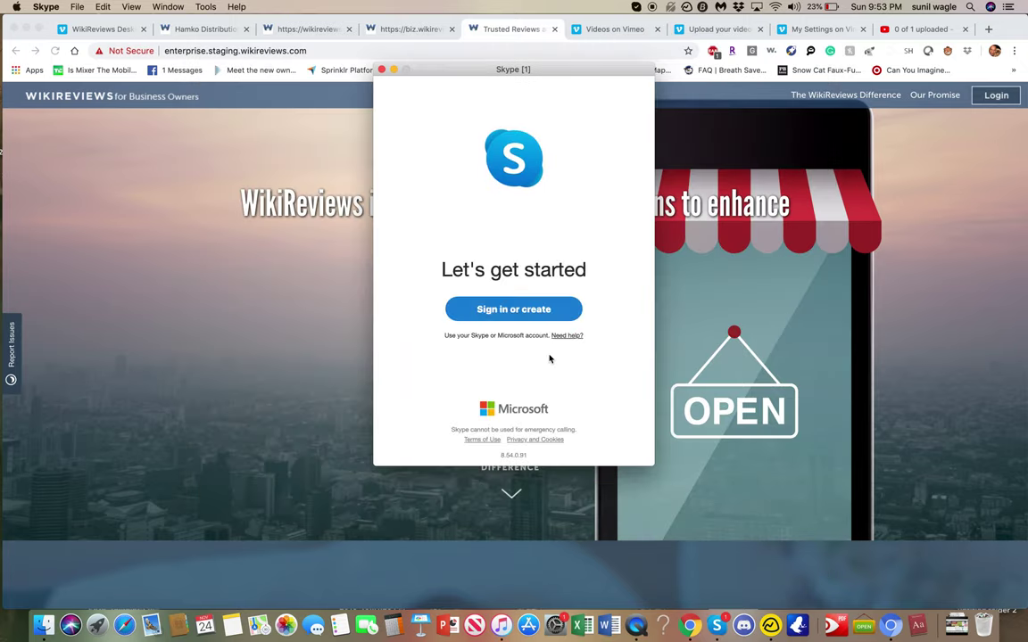
click(525, 316)
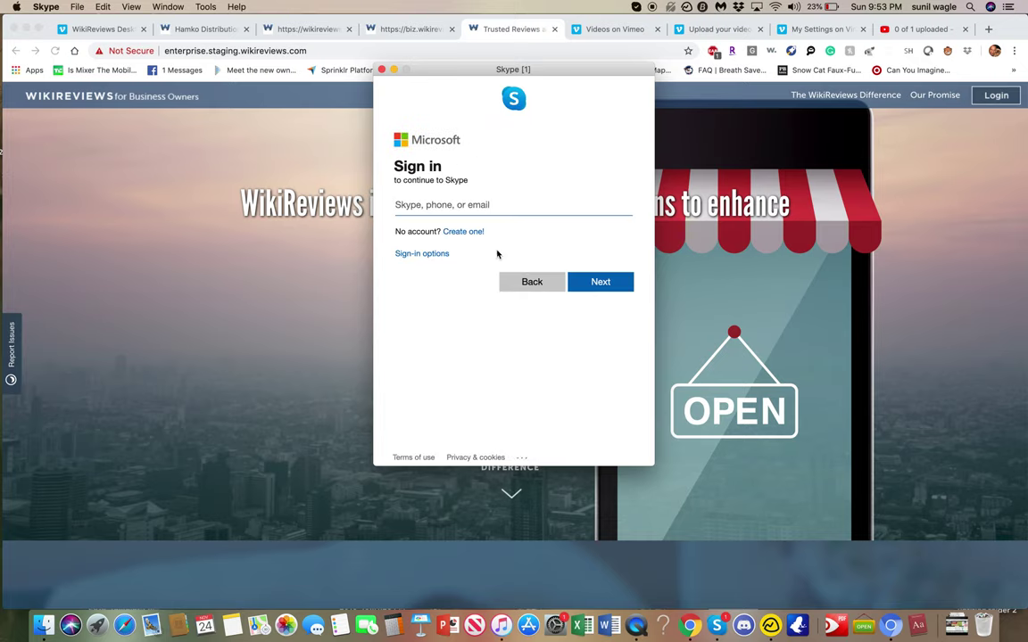
key(Return)
text(*****)
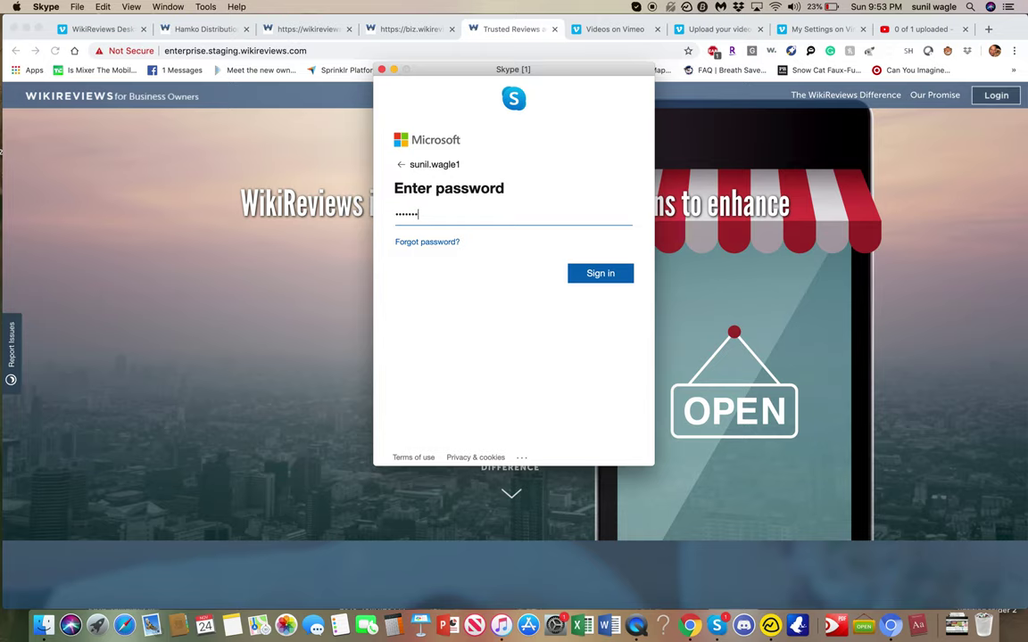
key(Return)
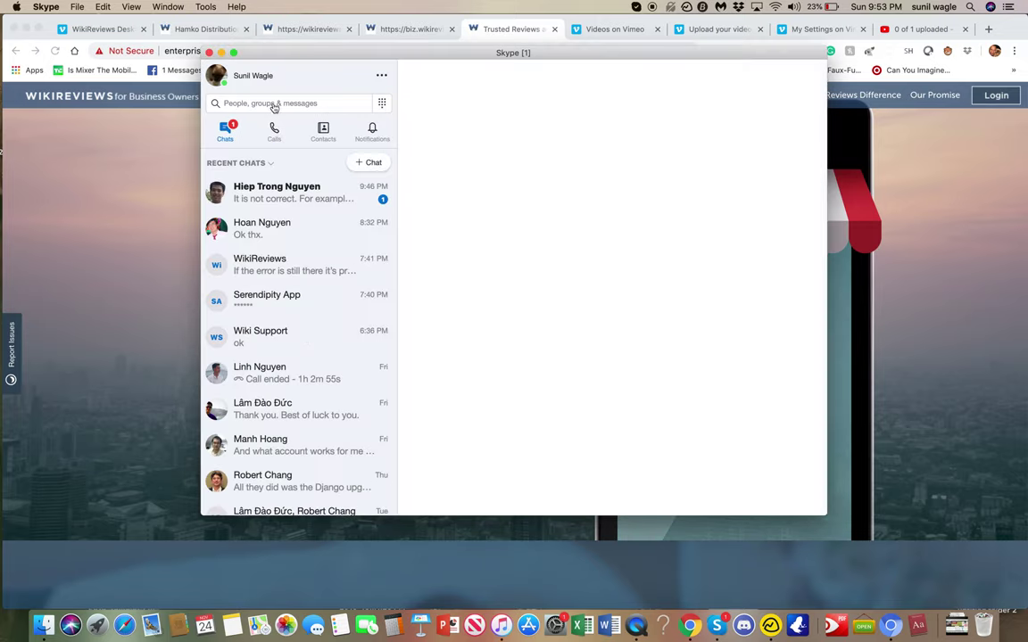
- Search Skype chats for the admin's username and view the message listing the login credentials
click(277, 107)
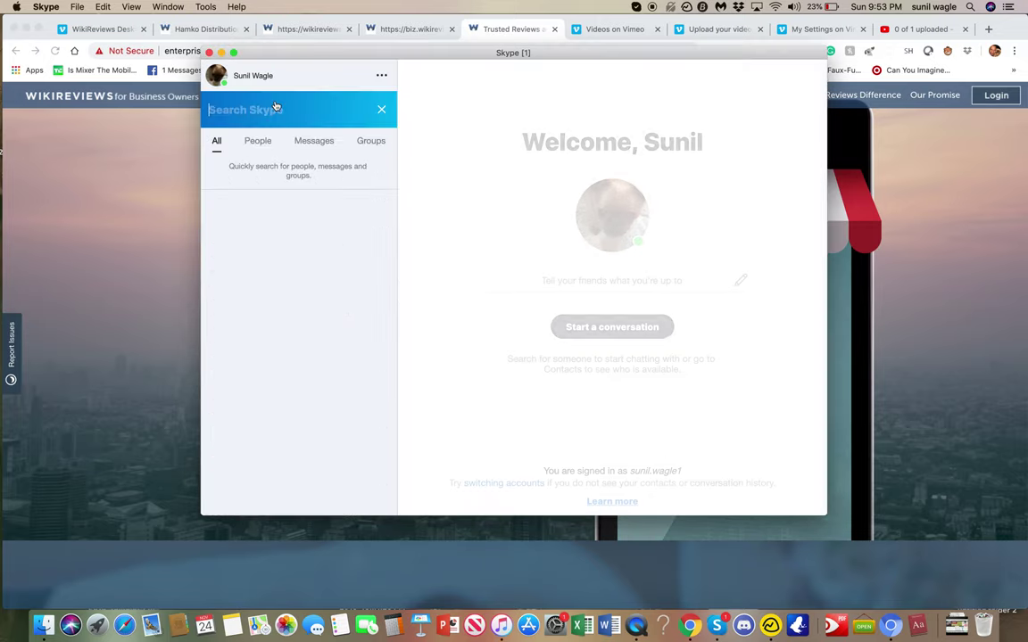
text(moris)
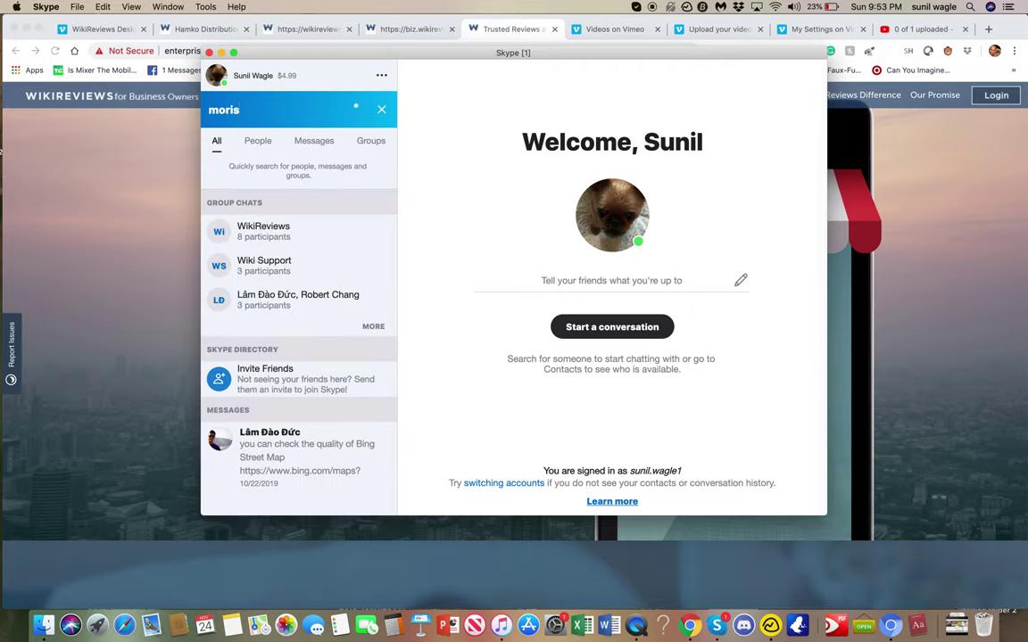
text(24)
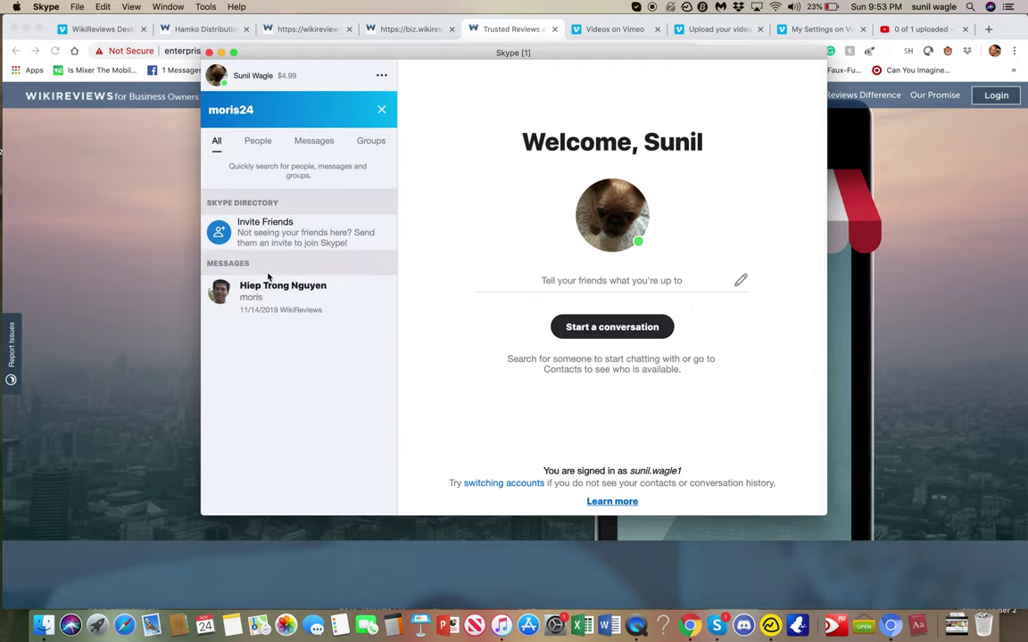
click(272, 299)
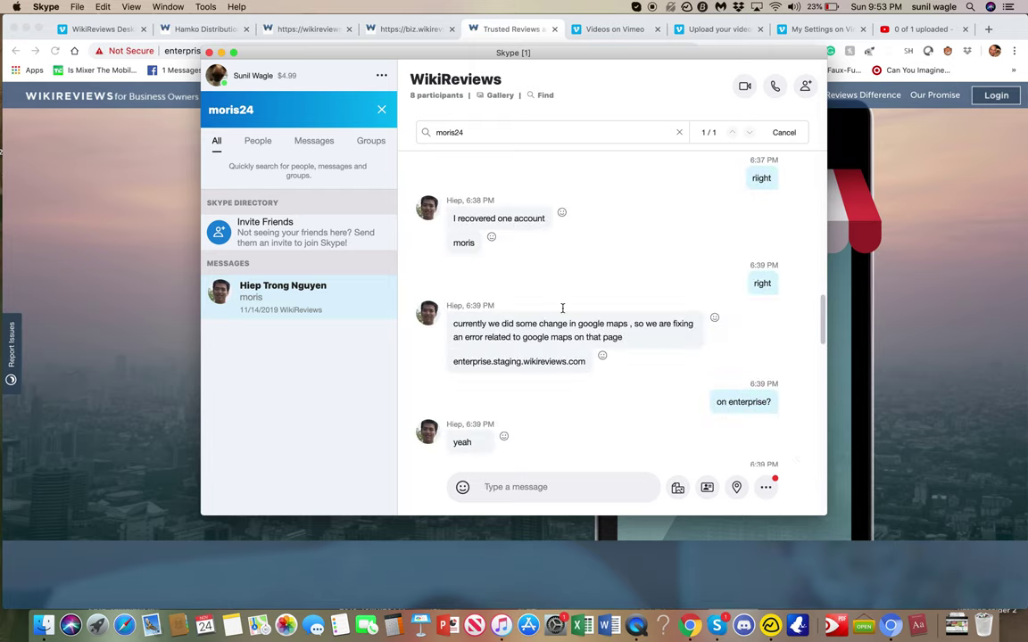
scroll(567, 330, down, 8)
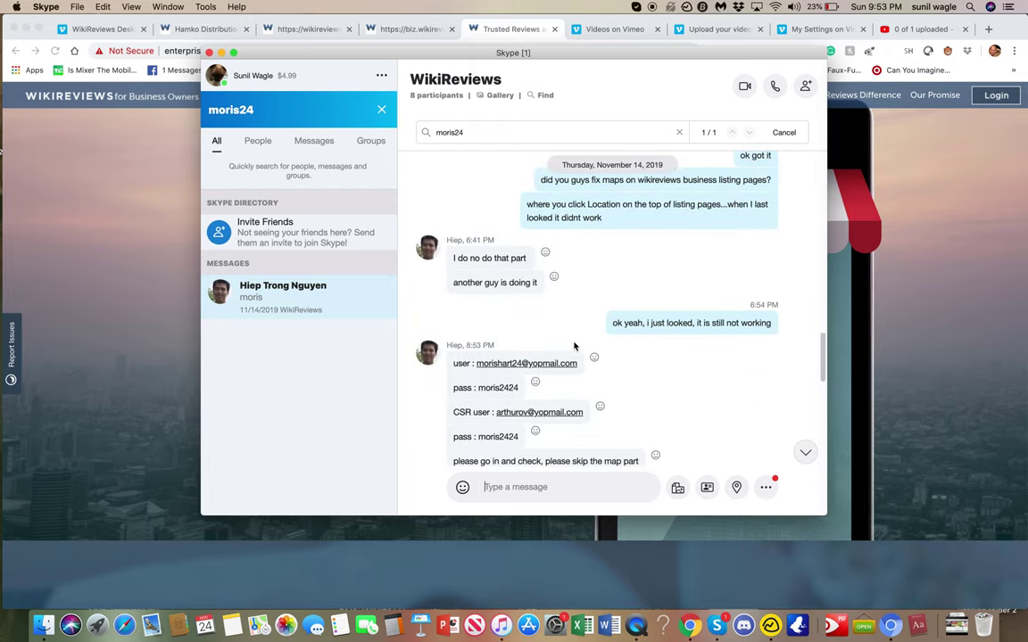
scroll(573, 346, down, 2)
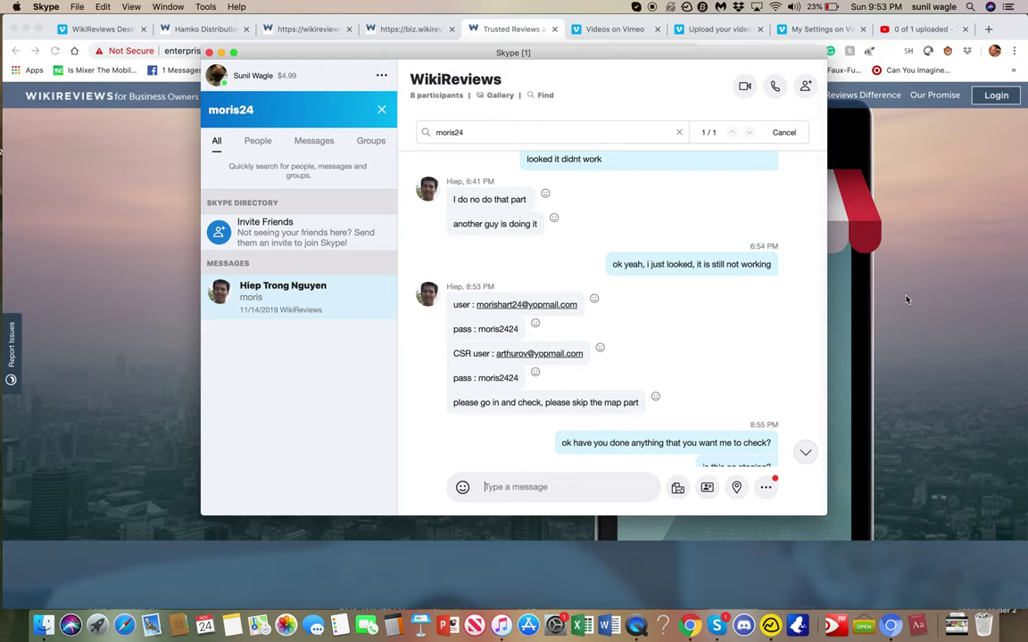
click(914, 263)
- Log in with the Branch CSR's email and password after agreeing to the Terms & Conditions
click(996, 95)
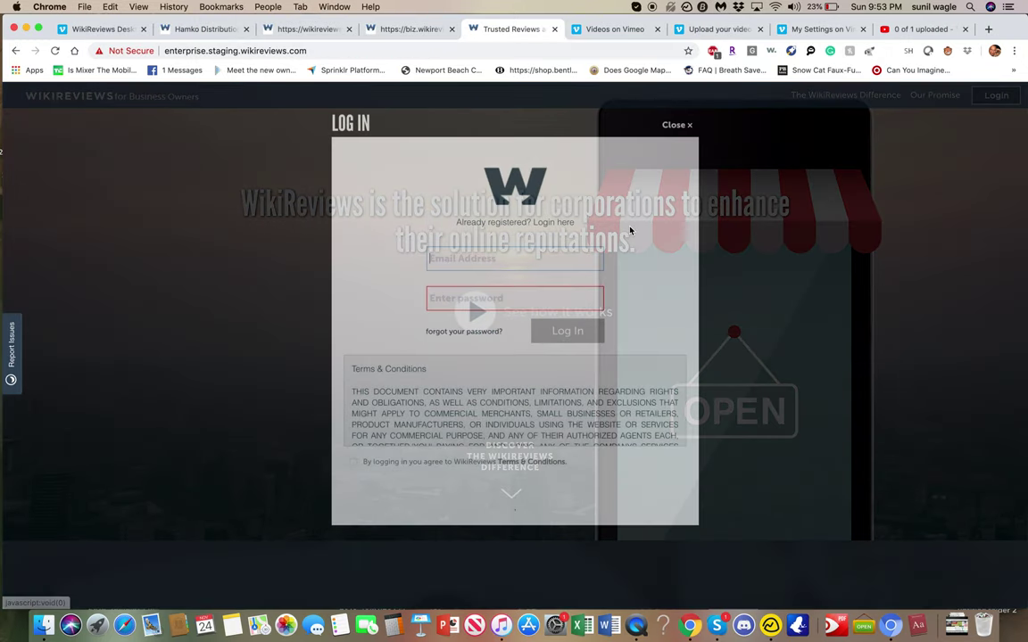
click(546, 260)
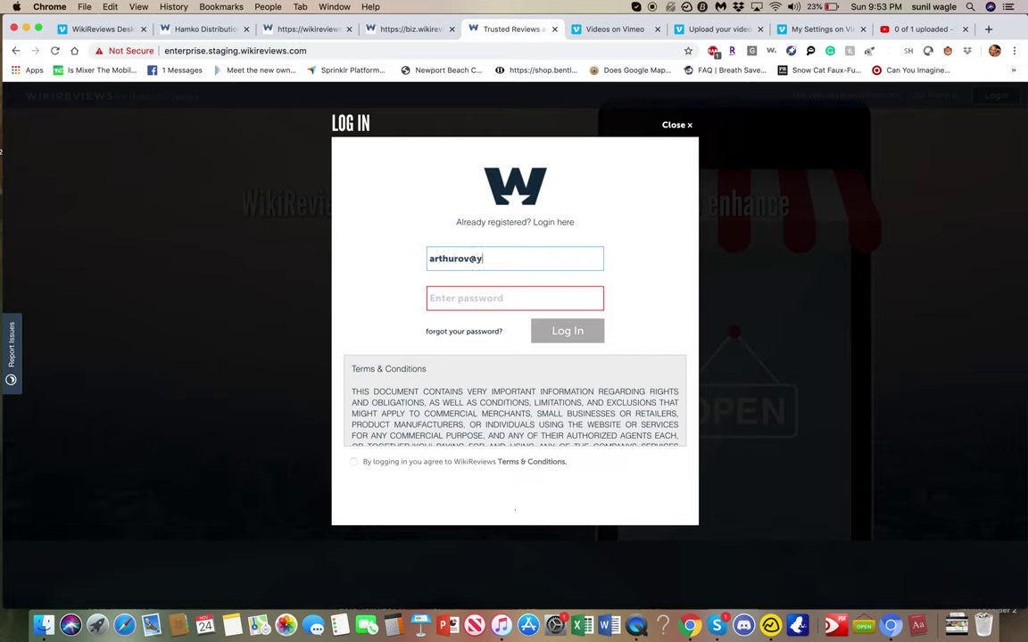
key(Tab)
text(a)
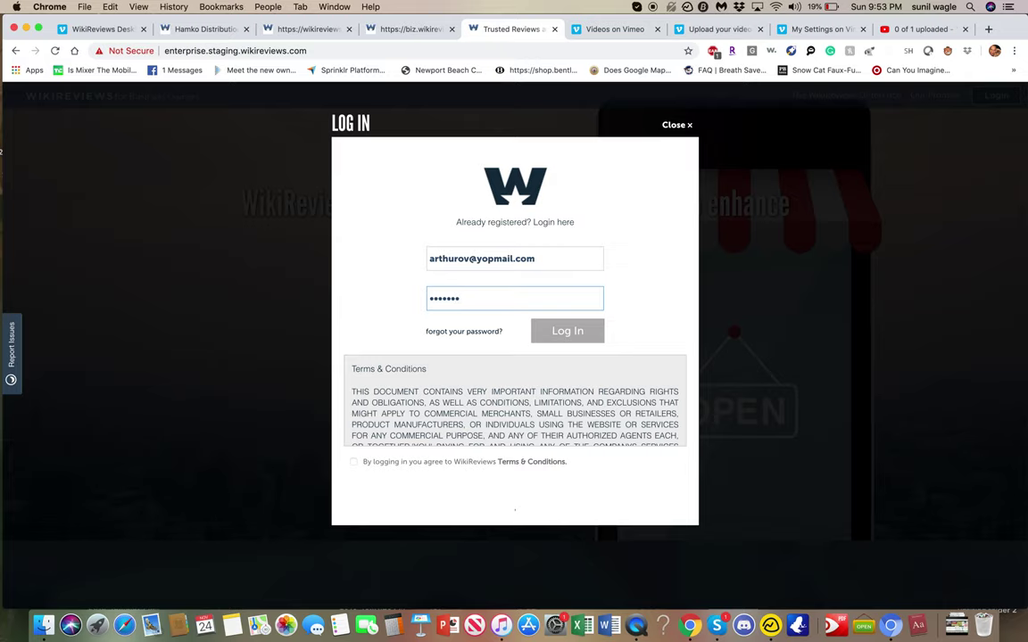
scroll(389, 426, down, 20)
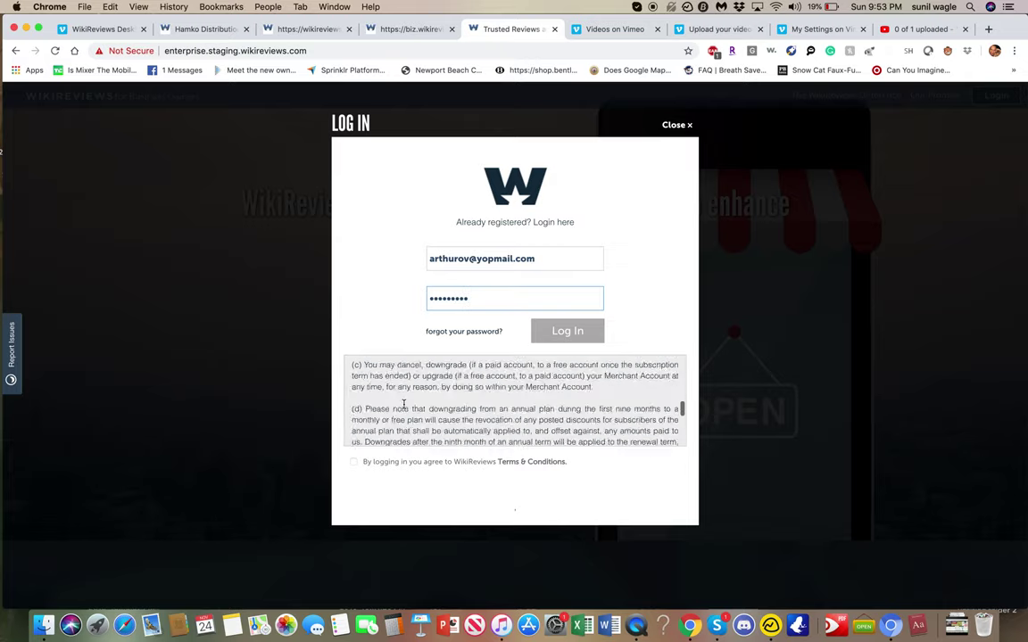
click(354, 462)
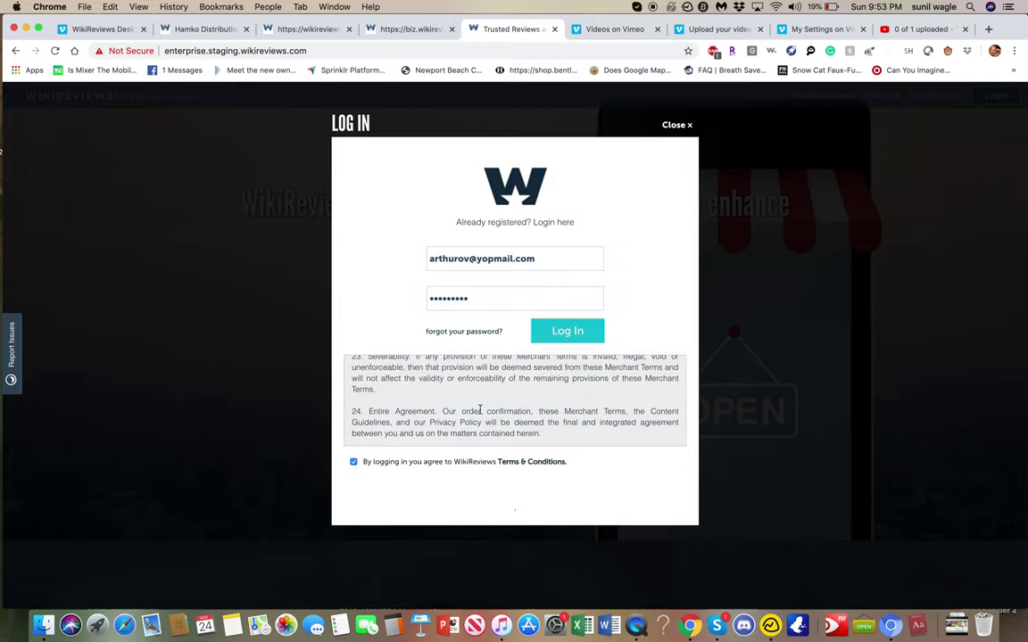
click(554, 332)
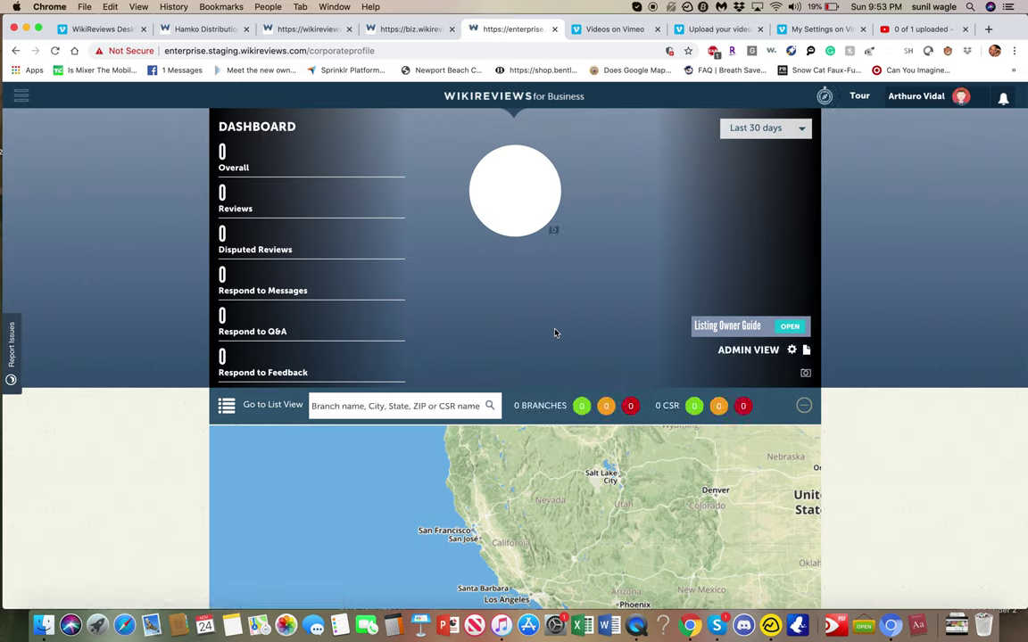
mouse_move(930, 99)
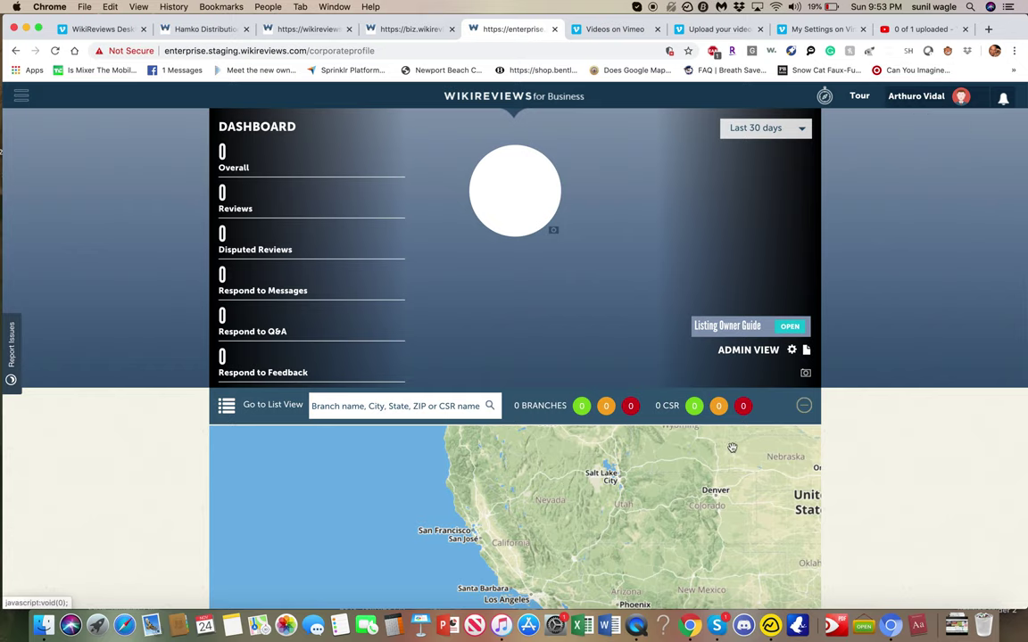
scroll(874, 468, down, 5)
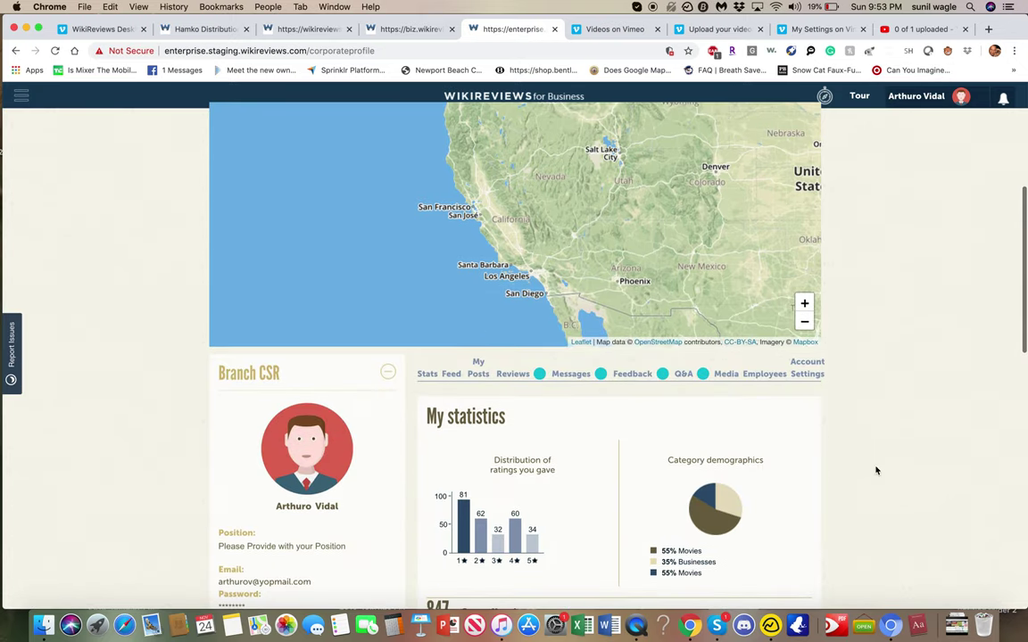
scroll(876, 471, up, 4)
scroll(876, 470, down, 2)
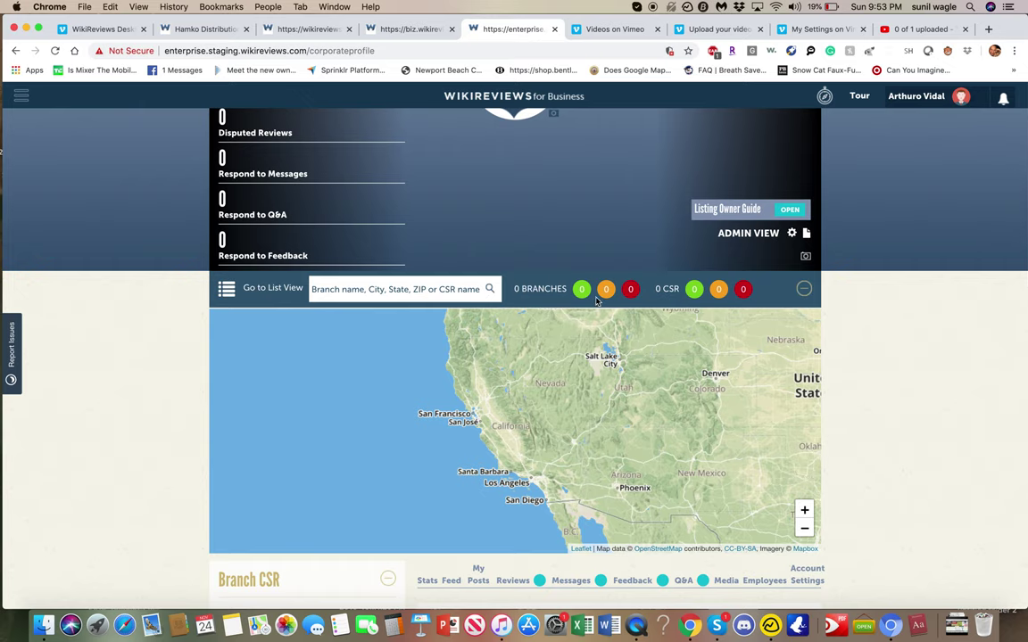
scroll(602, 379, down, 1)
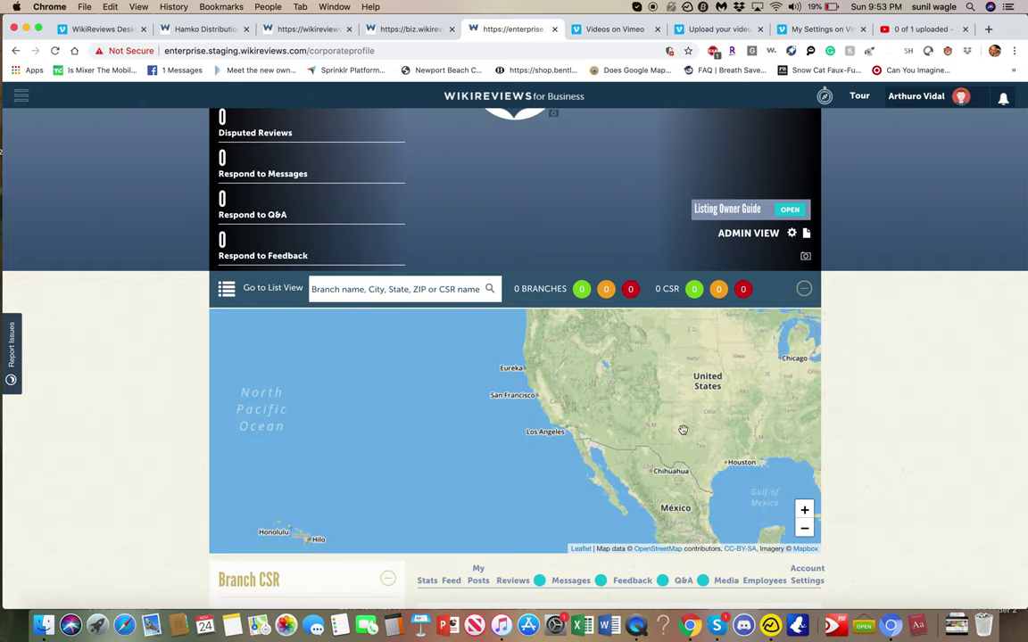
drag(682, 427, 495, 427)
scroll(550, 432, down, 1)
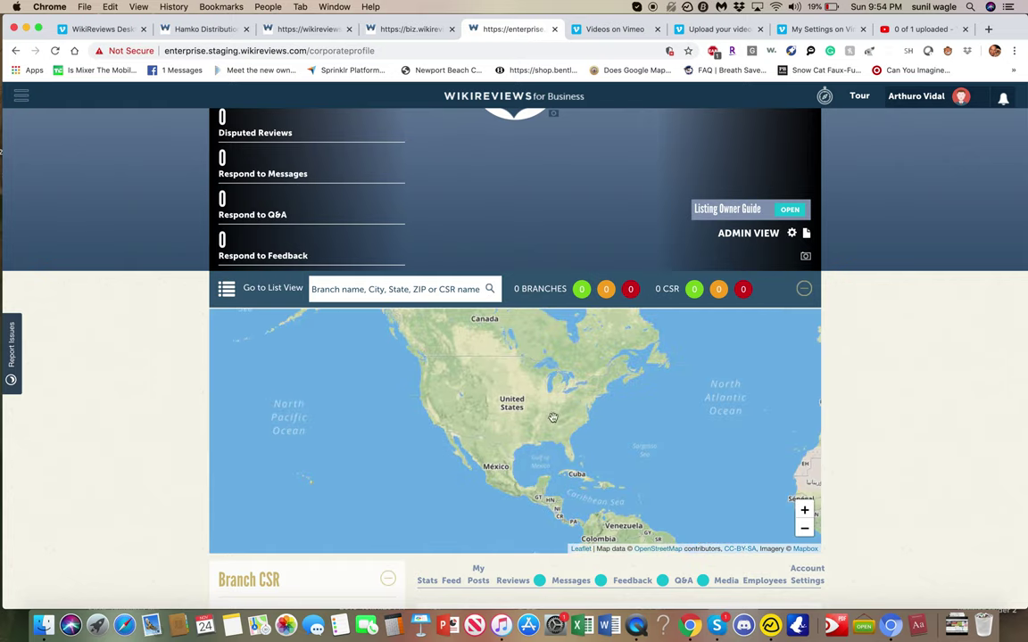
scroll(910, 437, down, 15)
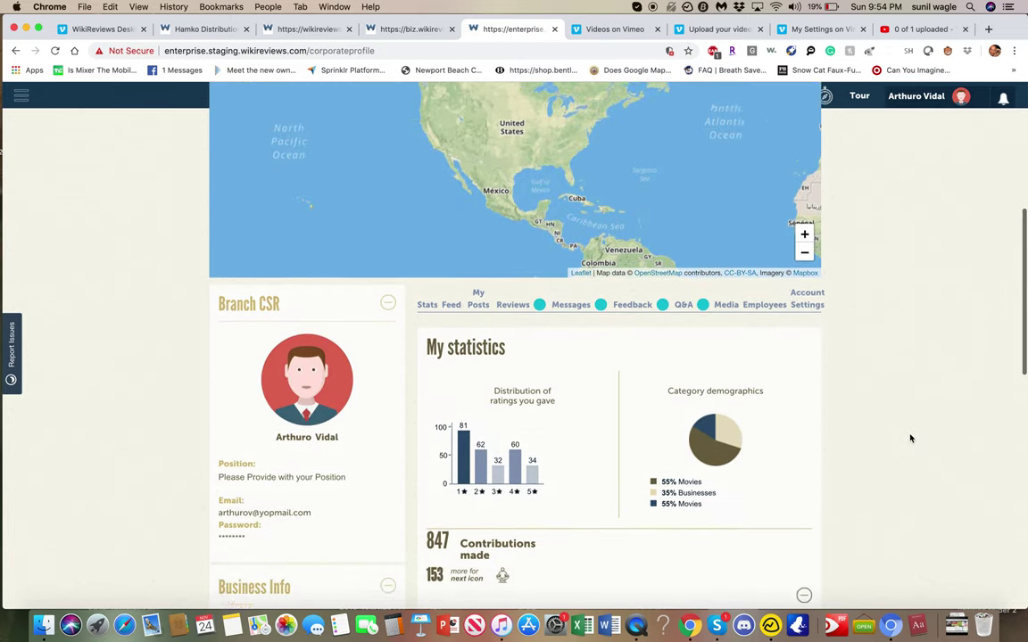
scroll(910, 437, up, 15)
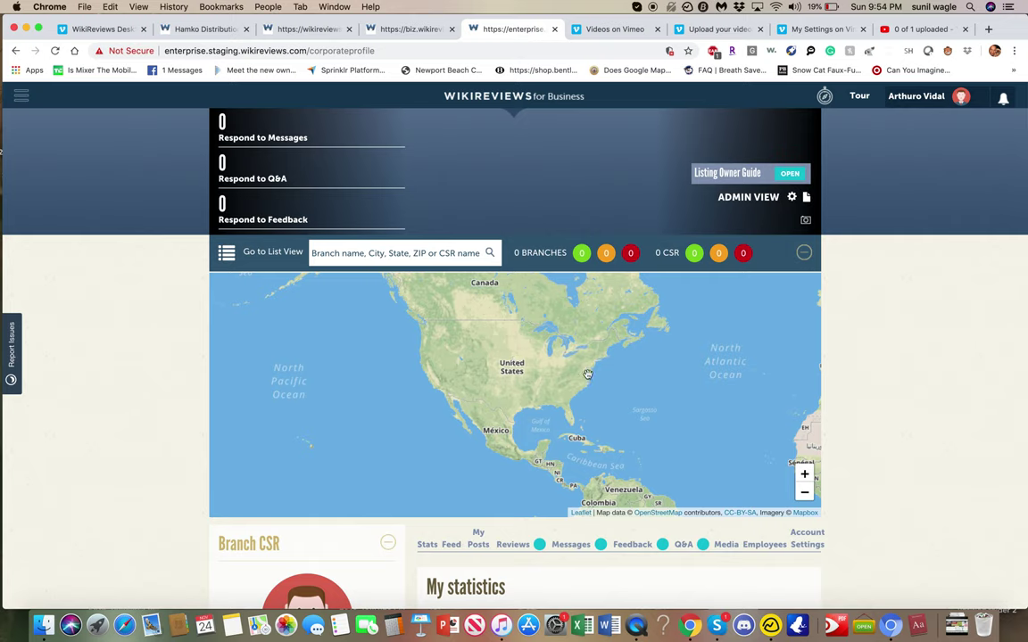
scroll(562, 350, up, 3)
drag(562, 350, 712, 430)
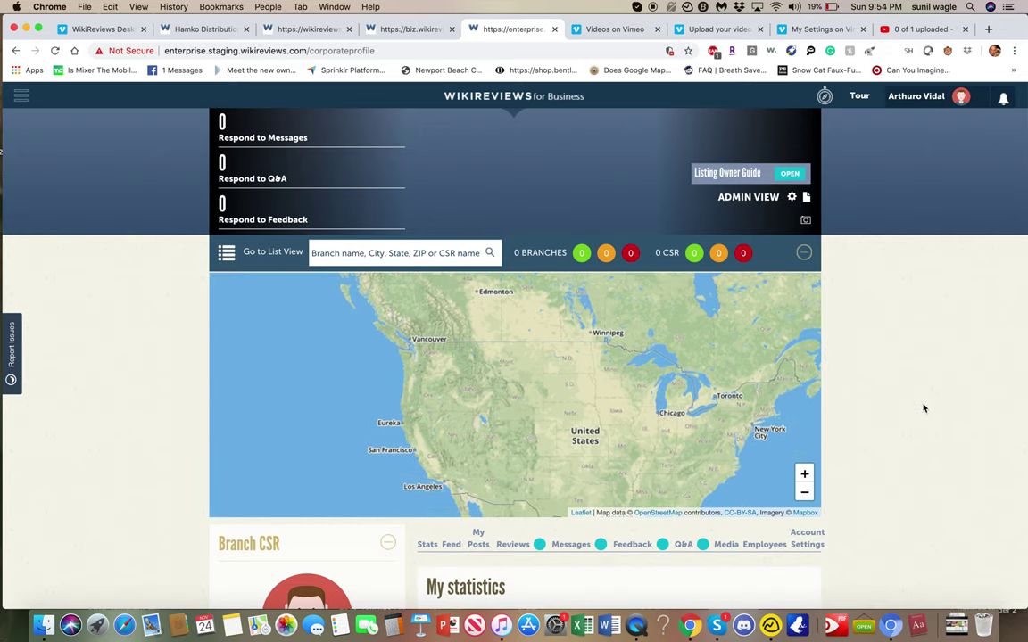
scroll(923, 407, down, 5)
scroll(923, 408, up, 10)
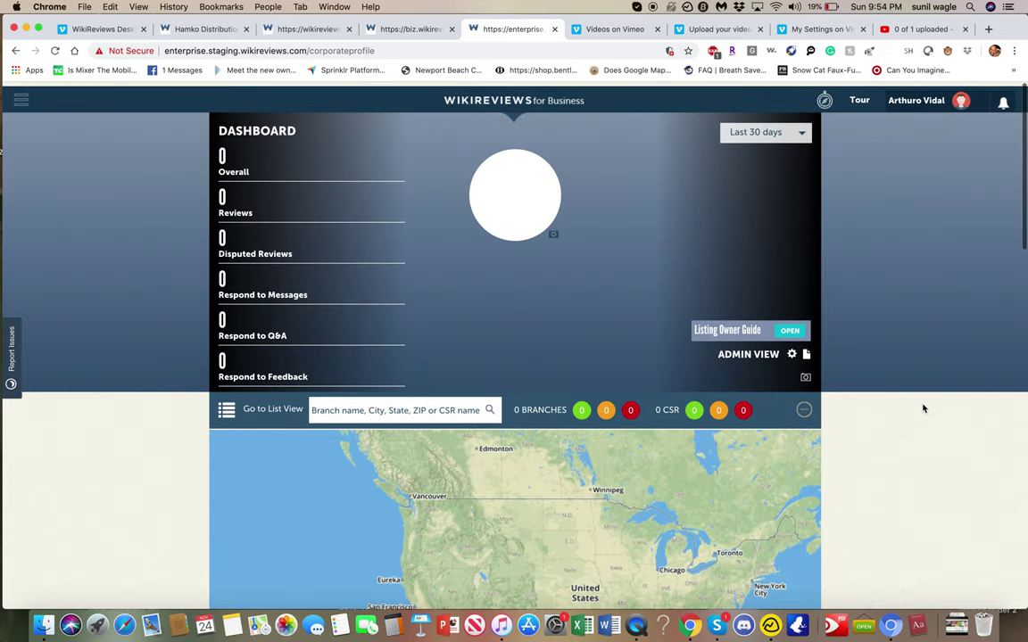
scroll(898, 361, down, 10)
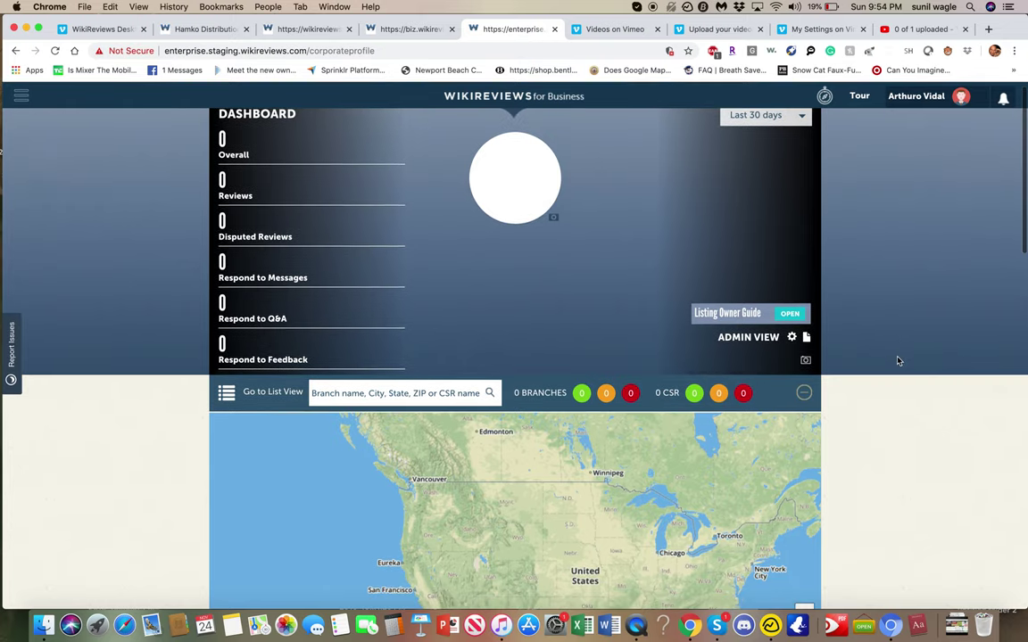
scroll(898, 360, down, 5)
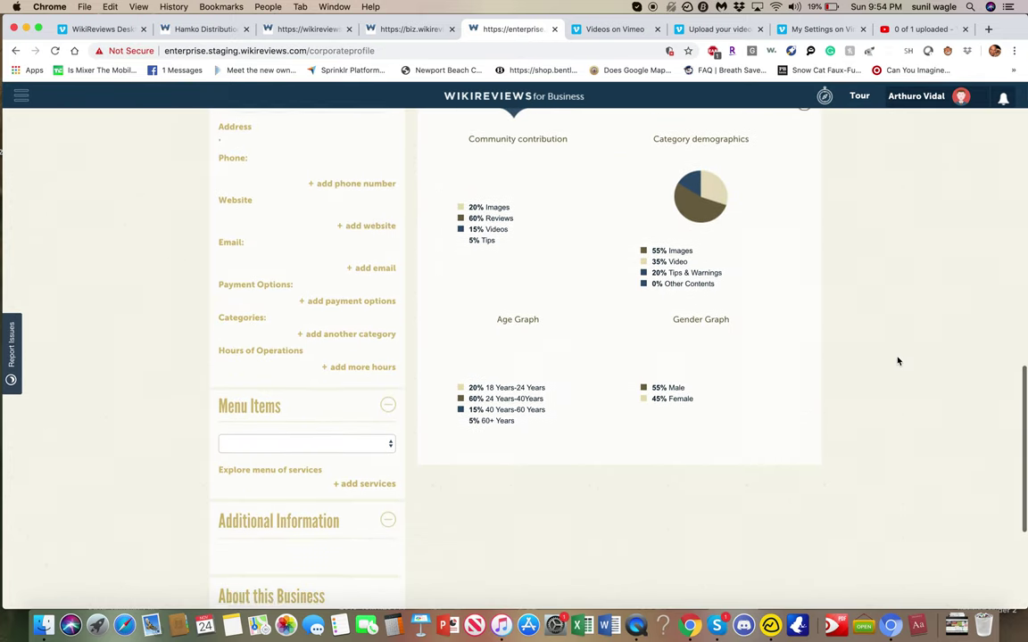
scroll(898, 360, up, 12)
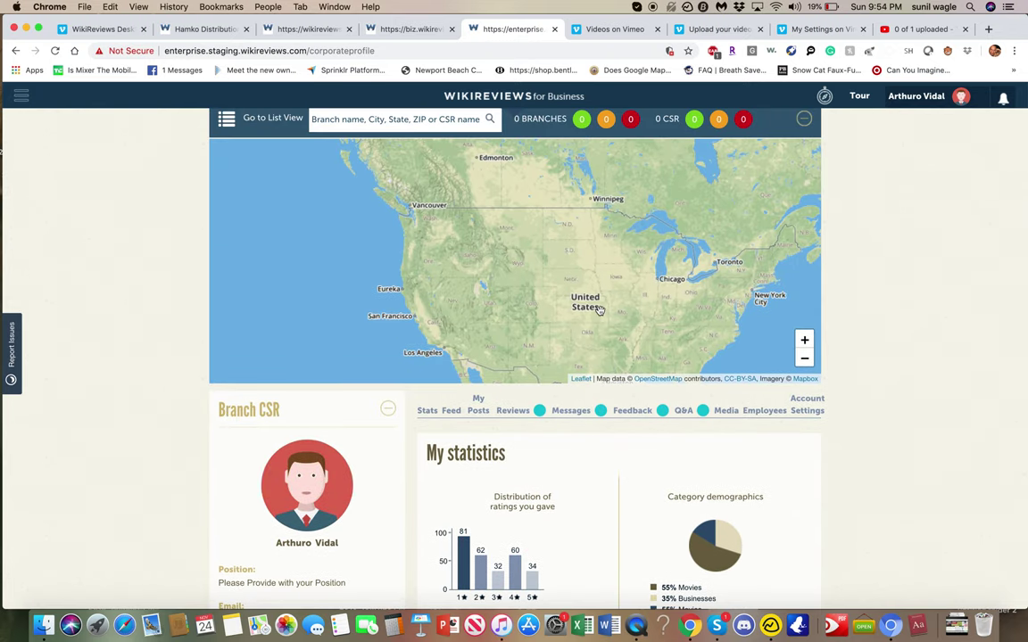
scroll(610, 321, up, 3)
scroll(496, 355, down, 3)
scroll(413, 409, down, 1)
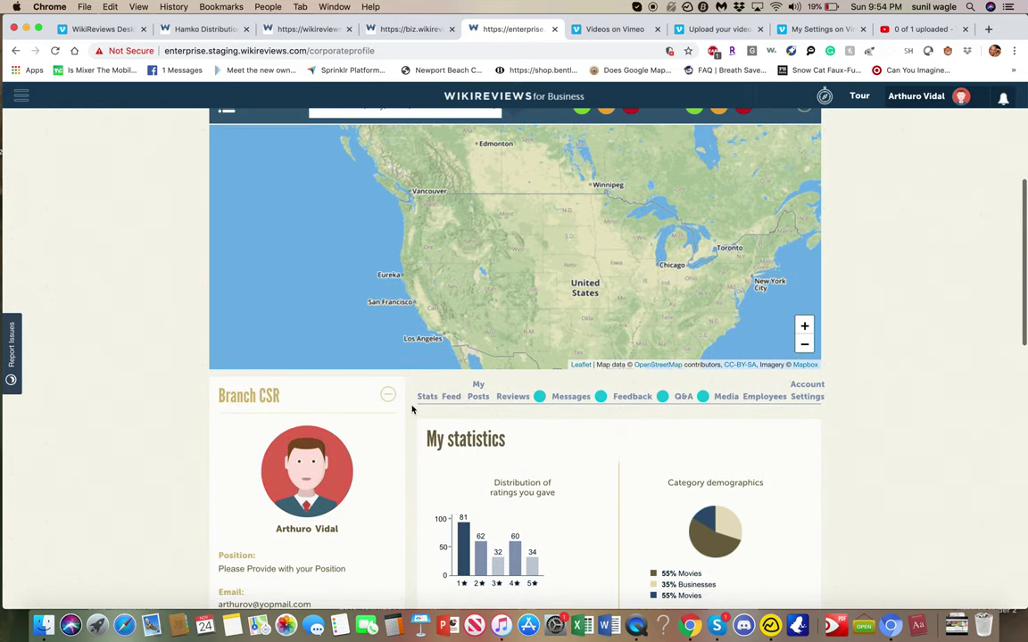
scroll(355, 301, up, 2)
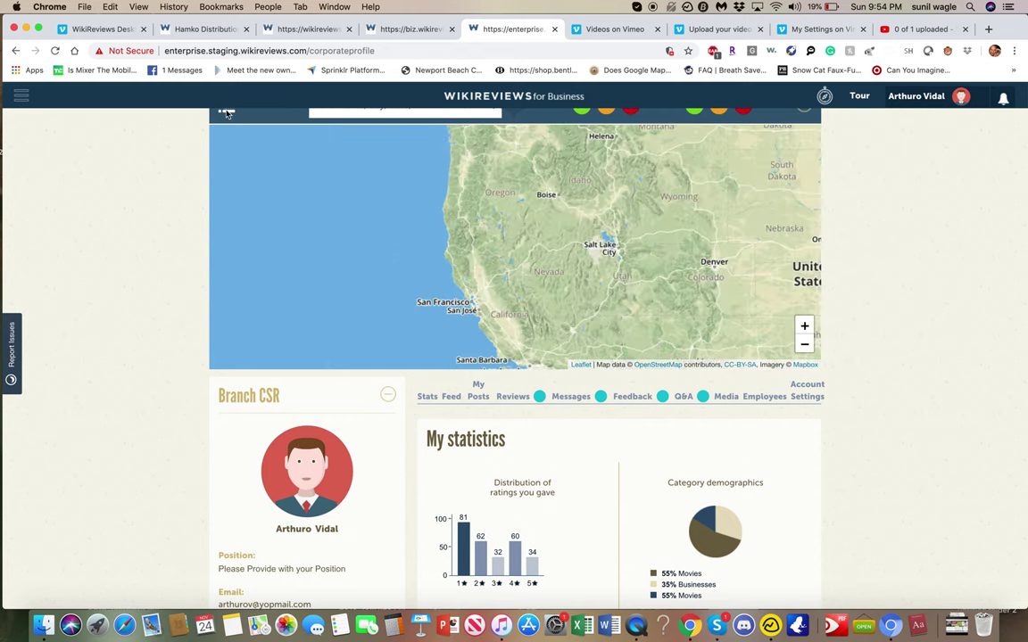
scroll(138, 259, up, 2)
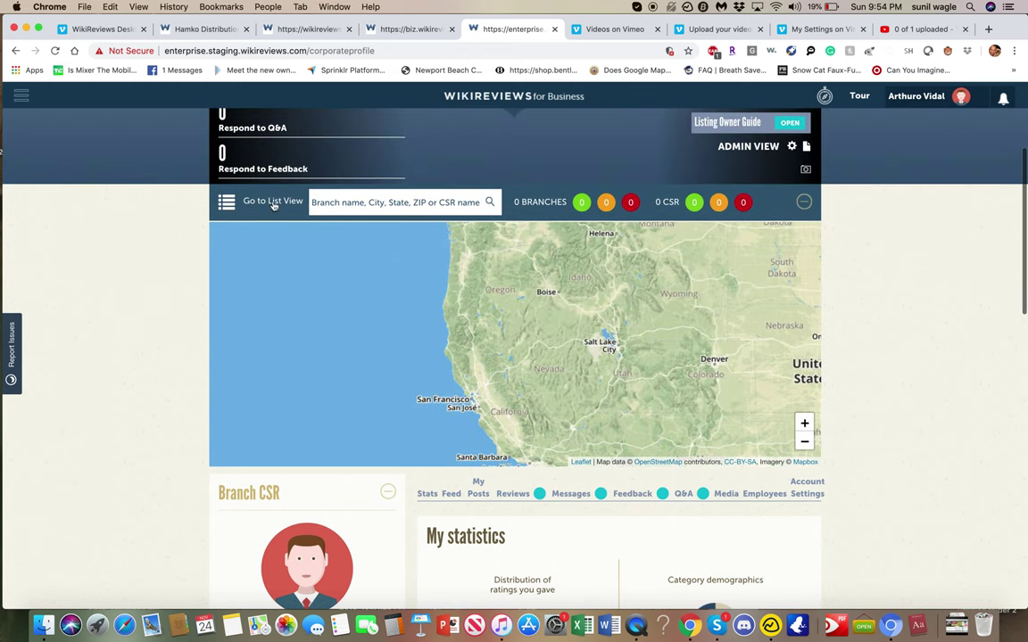
- Show the branches in list view and scroll through the profile's unfilled Business Info section
click(226, 203)
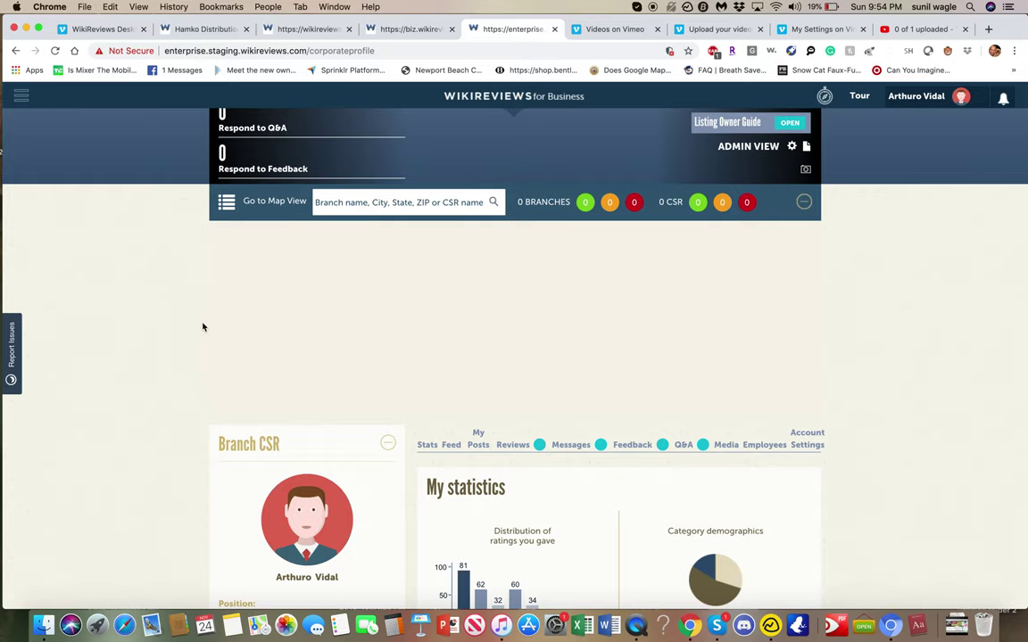
scroll(202, 325, down, 2)
scroll(231, 338, down, 5)
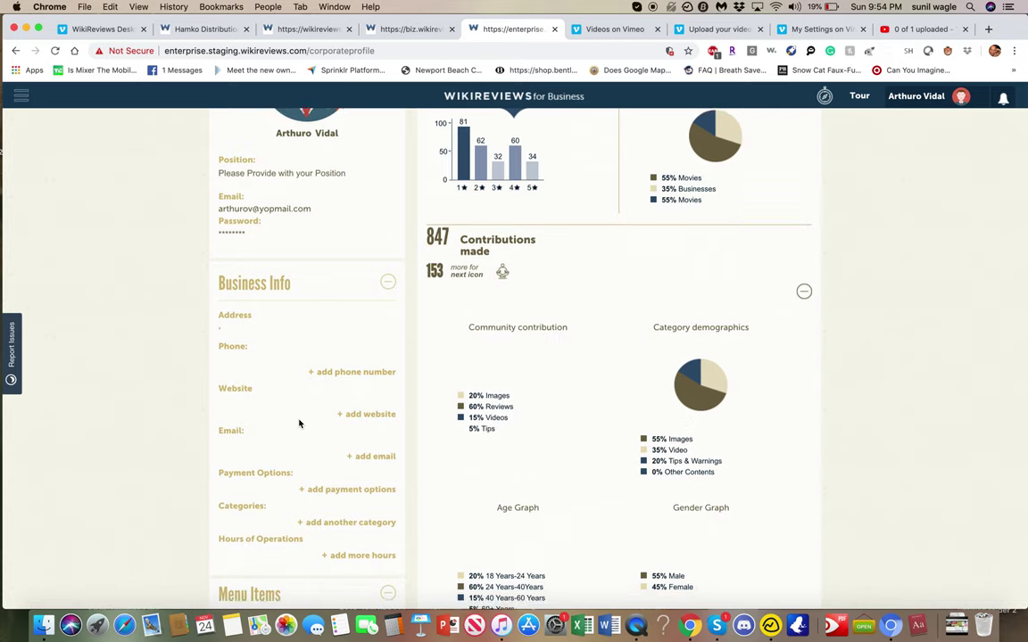
scroll(298, 422, down, 5)
scroll(298, 422, up, 5)
scroll(298, 423, down, 2)
scroll(299, 423, up, 10)
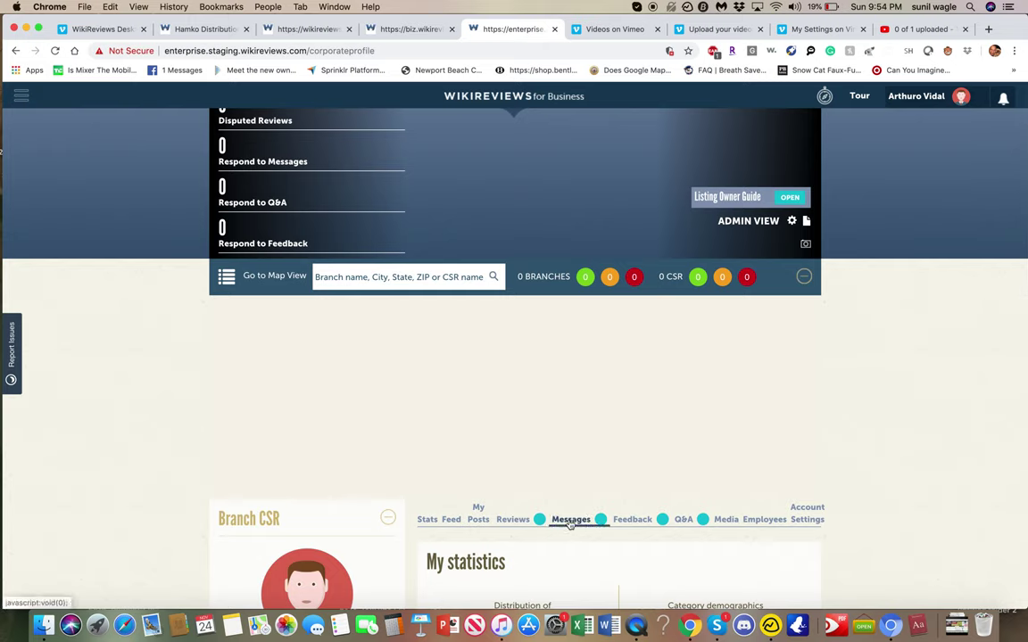
- Open Account Settings' Call to Action sub-tab and begin setting up a call
click(799, 520)
scroll(799, 520, down, 5)
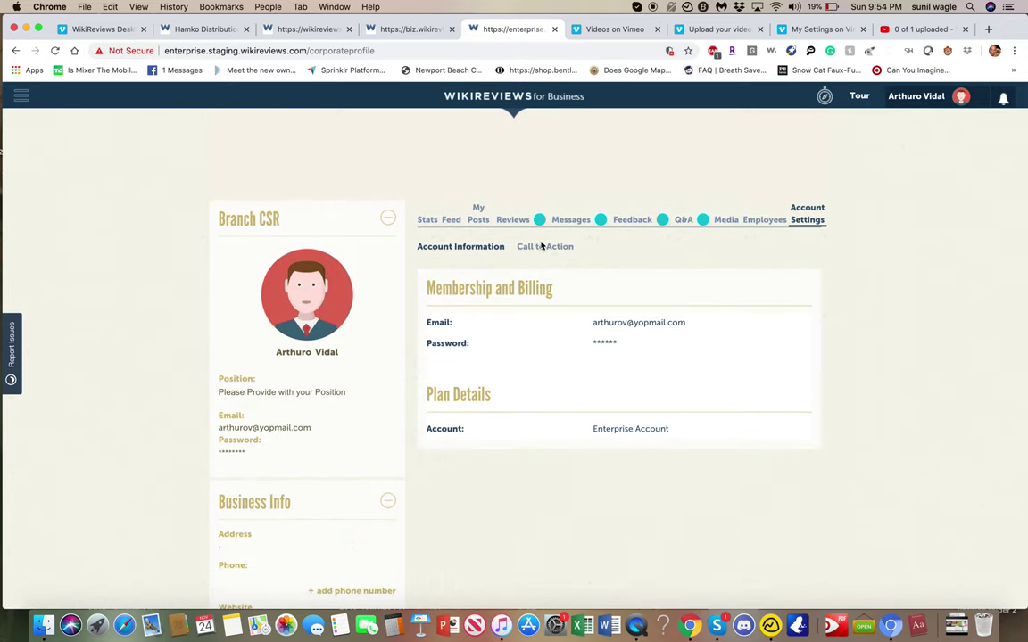
click(543, 248)
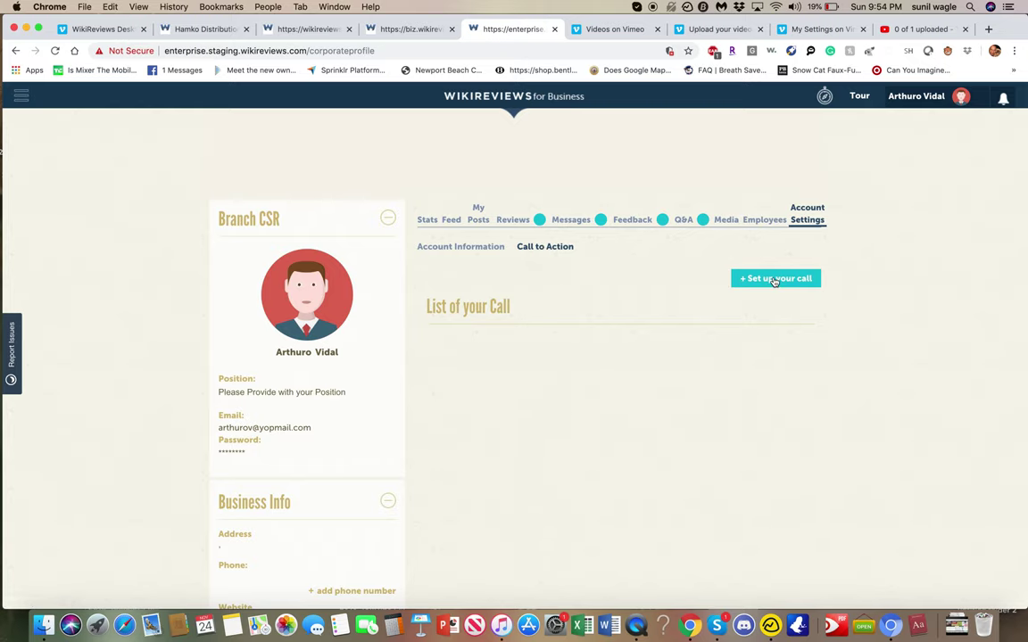
click(778, 278)
scroll(636, 407, down, 5)
scroll(636, 407, up, 5)
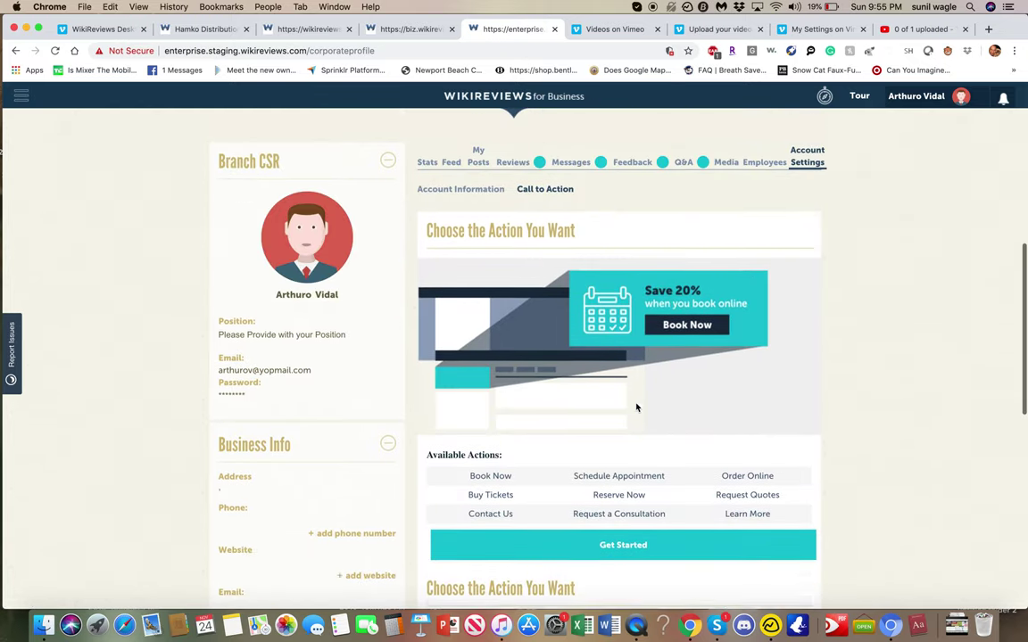
scroll(636, 408, up, 5)
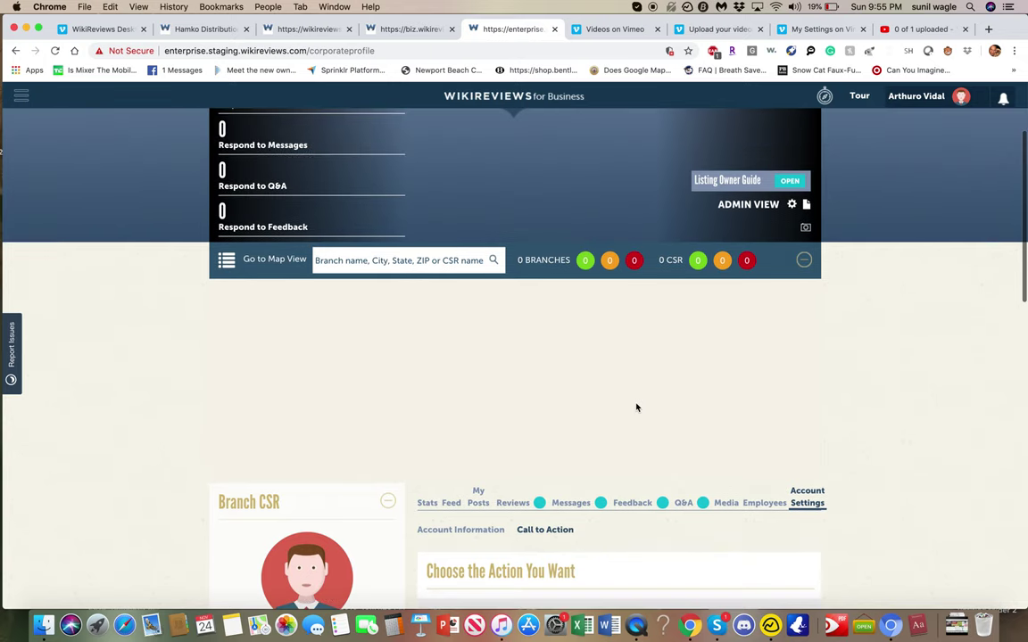
scroll(636, 407, up, 3)
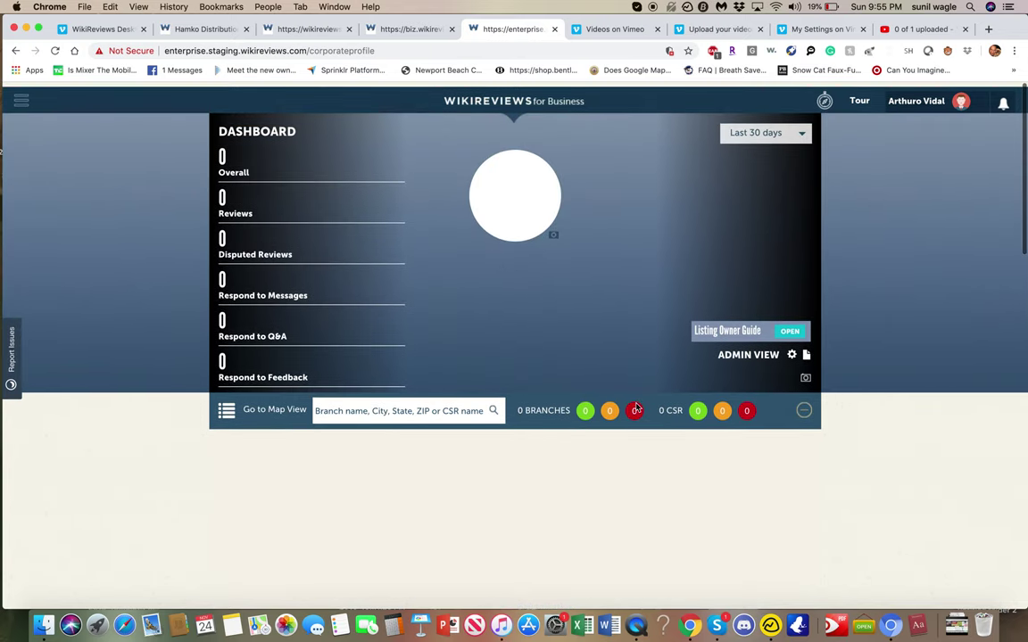